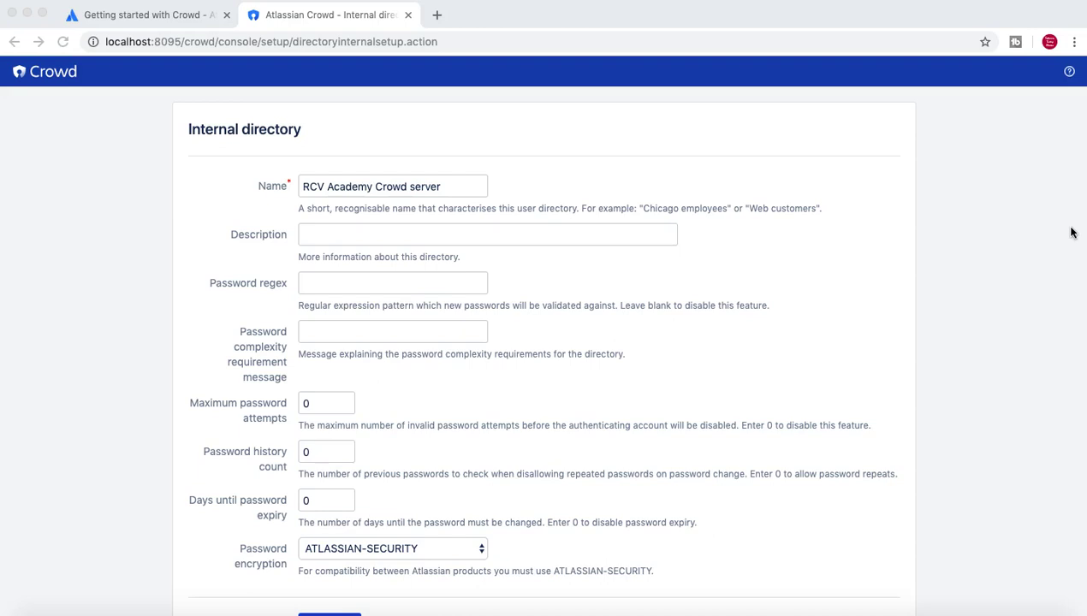
# Step: Paste 'Minimum 8 characters, 1 Number, 1 special character' as the password complexity requirement message
pyautogui.click(73, 317)
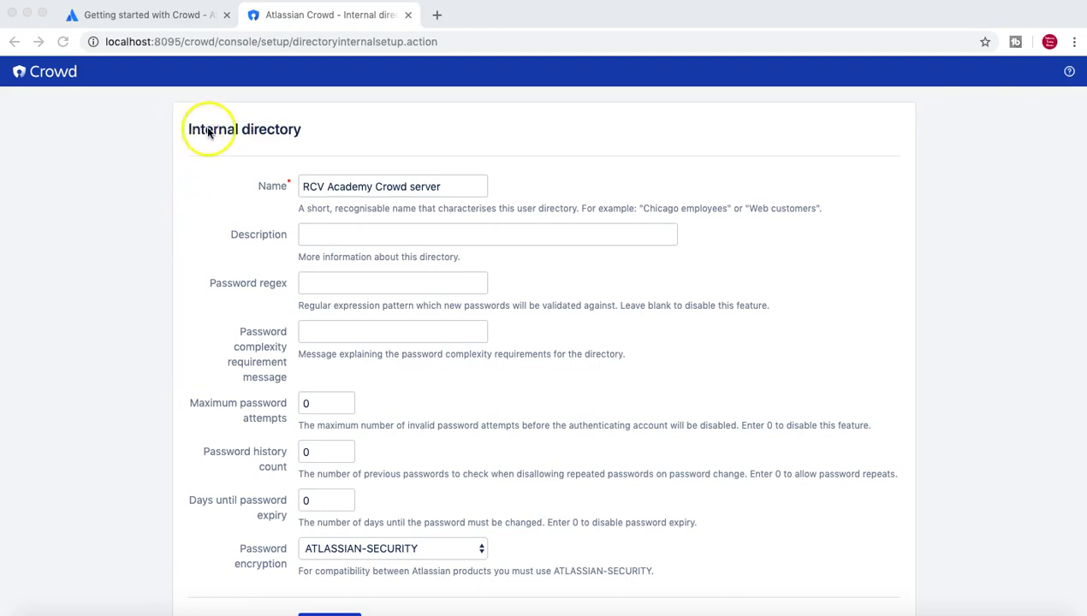
pyautogui.click(299, 133)
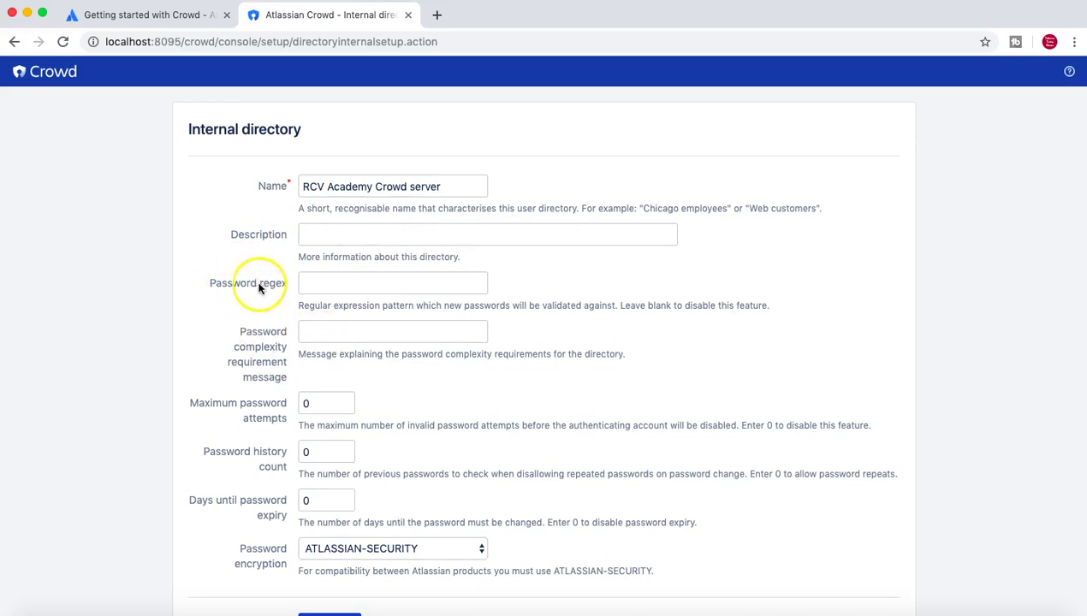
pyautogui.click(320, 330)
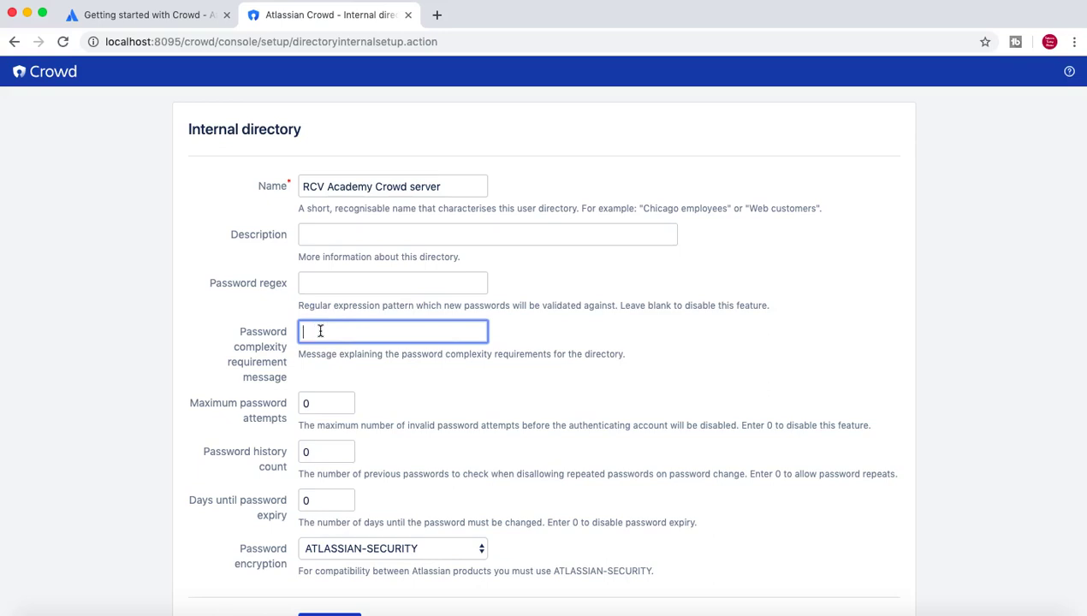
pyautogui.write('Minimum 8 characters, 1 Number, 1 special character')
pyautogui.moveTo(352, 332); pyautogui.dragTo(267, 337)
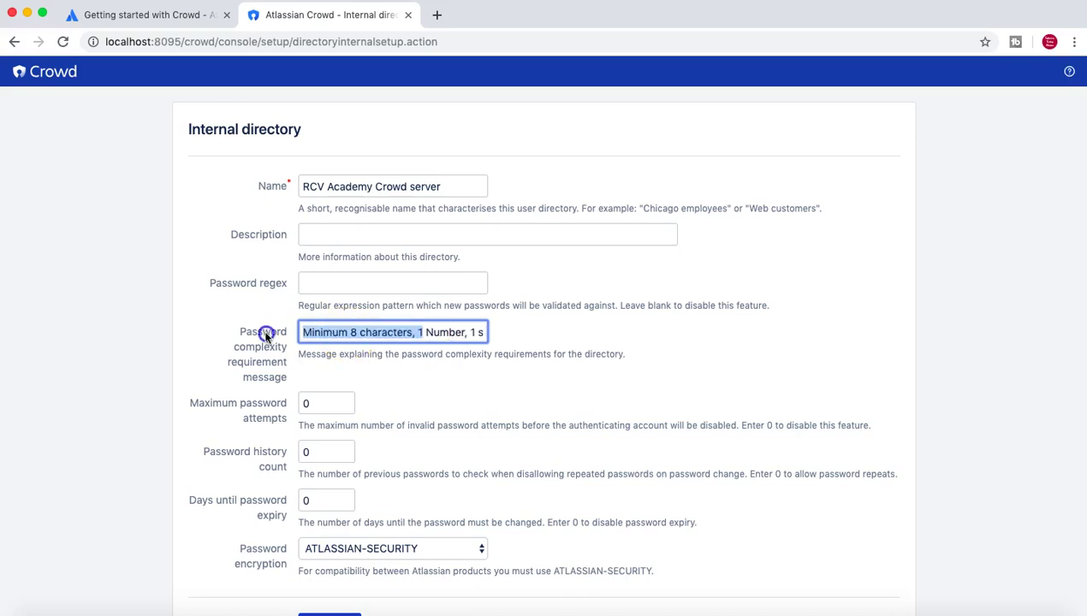
pyautogui.click(383, 331)
pyautogui.moveTo(418, 332); pyautogui.dragTo(509, 332)
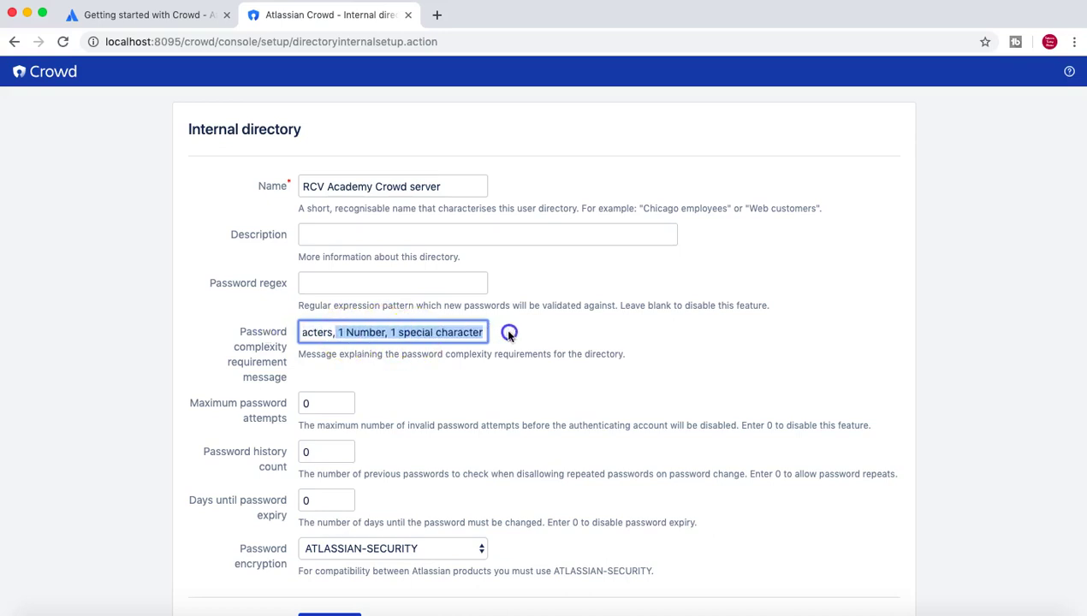
pyautogui.click(427, 334)
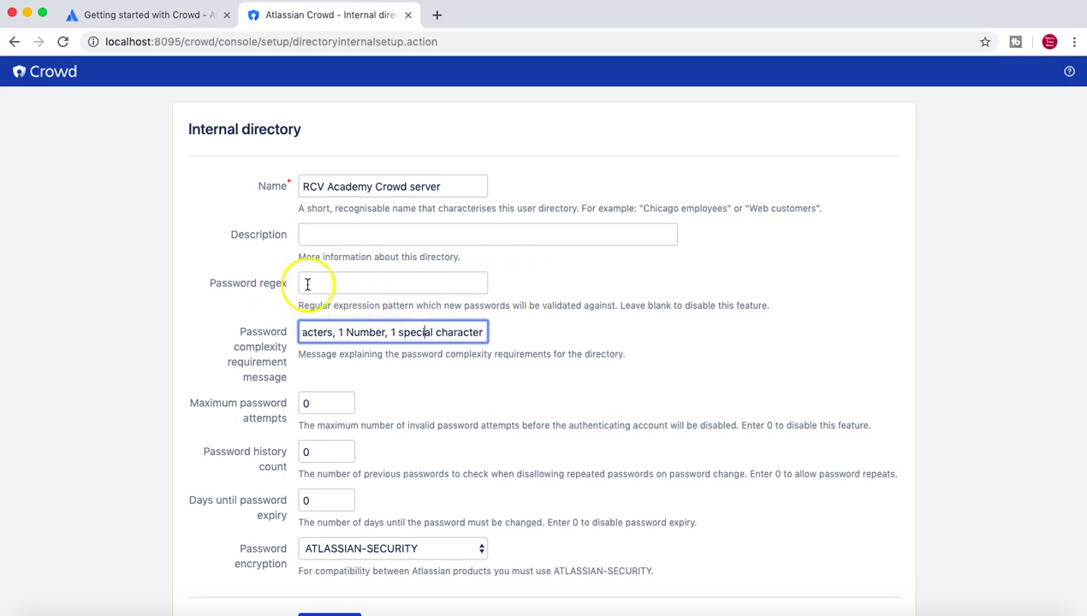
pyautogui.click(583, 315)
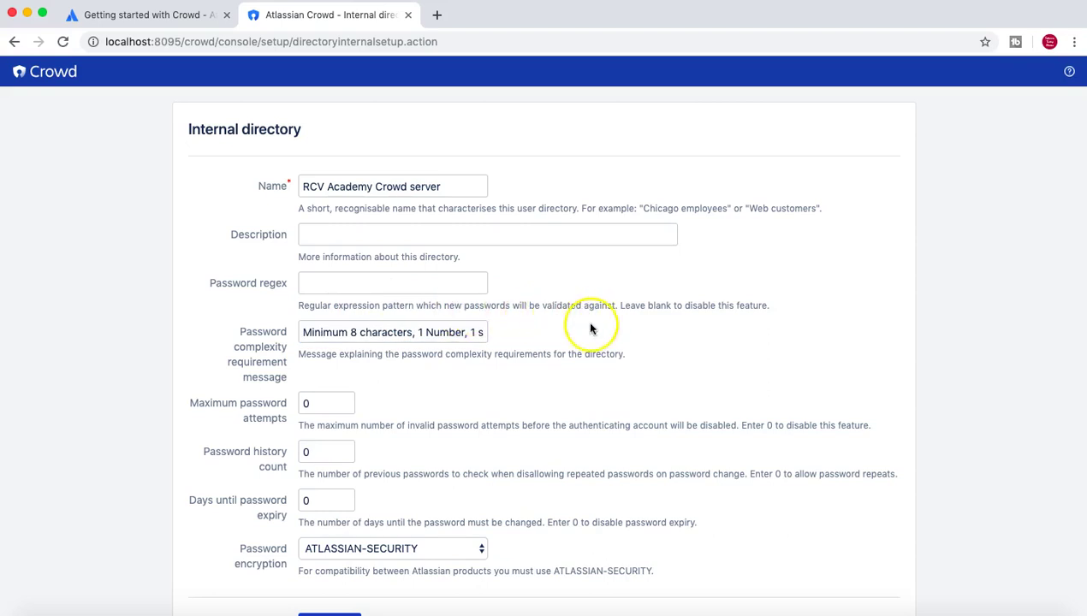
pyautogui.scroll(-2, 587, 321)
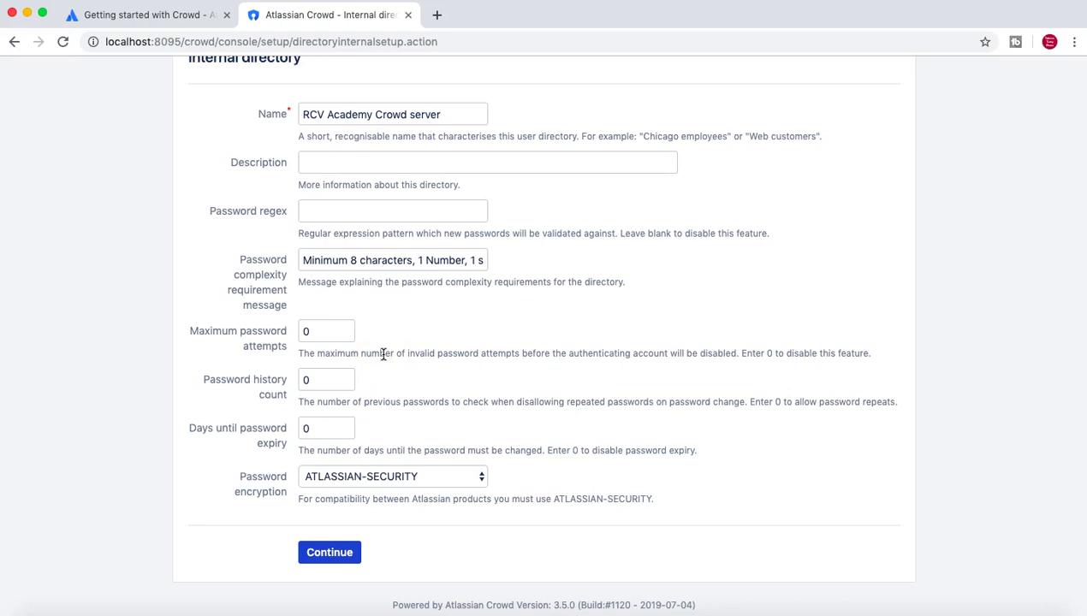
pyautogui.click(292, 347)
pyautogui.click(311, 331)
pyautogui.press('BackSpace')
pyautogui.write('3')
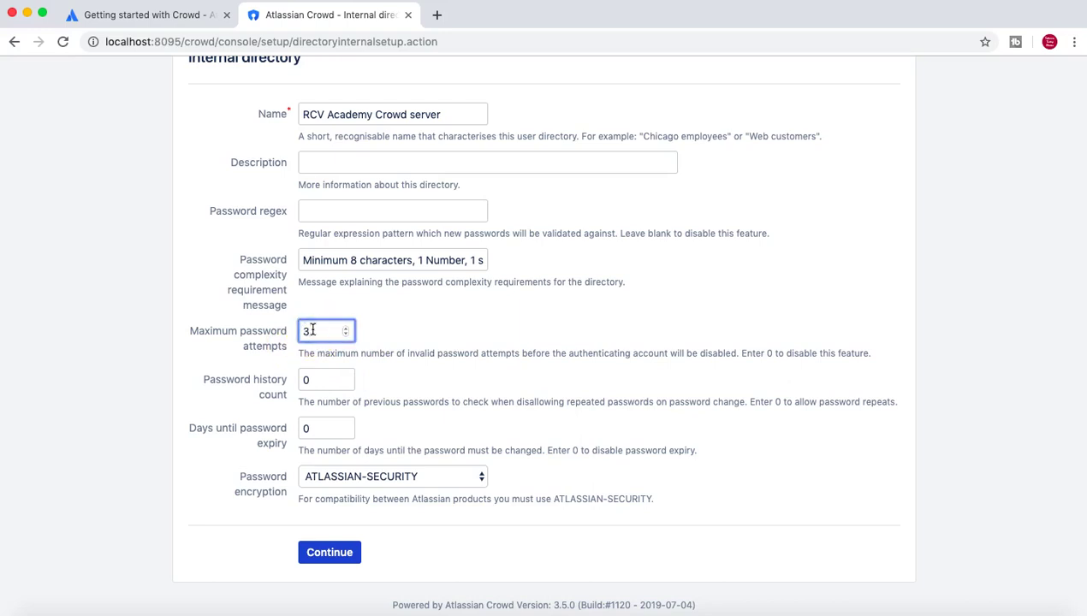
pyautogui.click(282, 330)
pyautogui.click(329, 352)
pyautogui.click(314, 380)
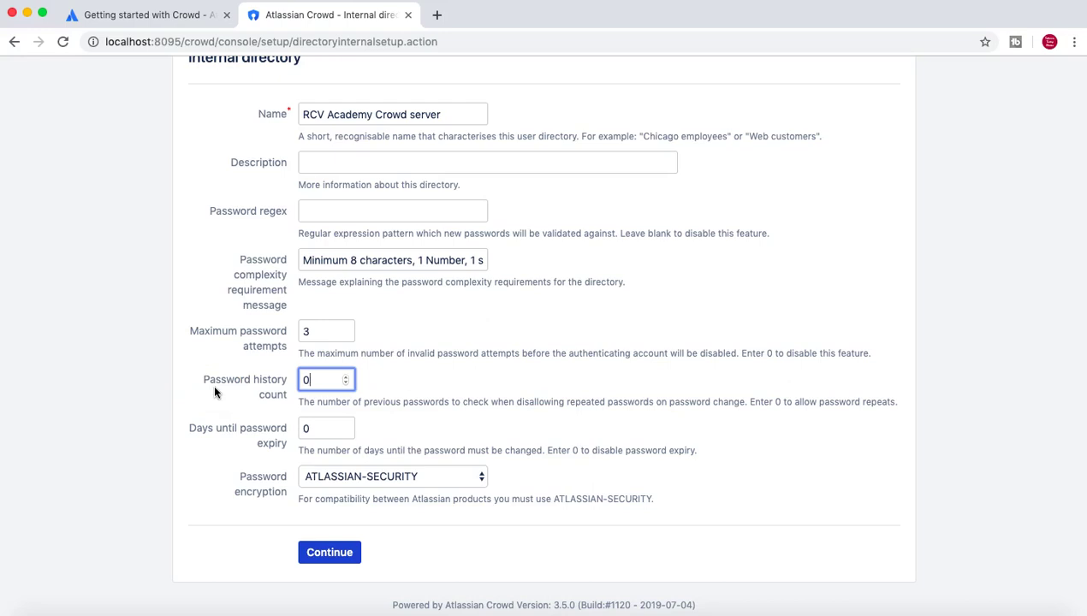
pyautogui.press('BackSpace')
pyautogui.write('0')
pyautogui.press('BackSpace')
pyautogui.write('0')
pyautogui.click(287, 336)
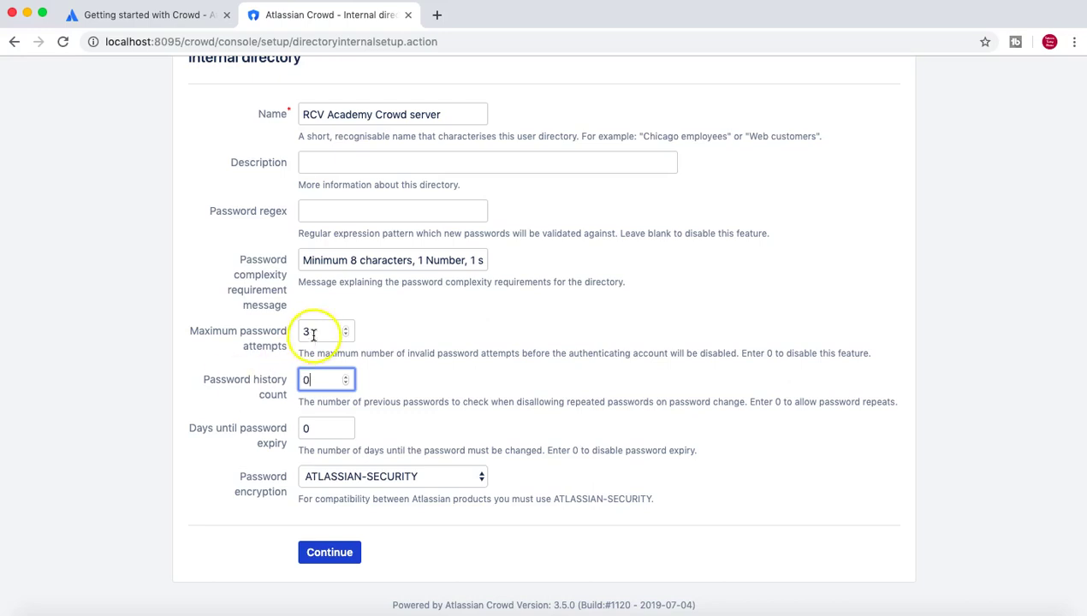
pyautogui.write('0')
pyautogui.click(272, 378)
pyautogui.moveTo(306, 259); pyautogui.dragTo(518, 272)
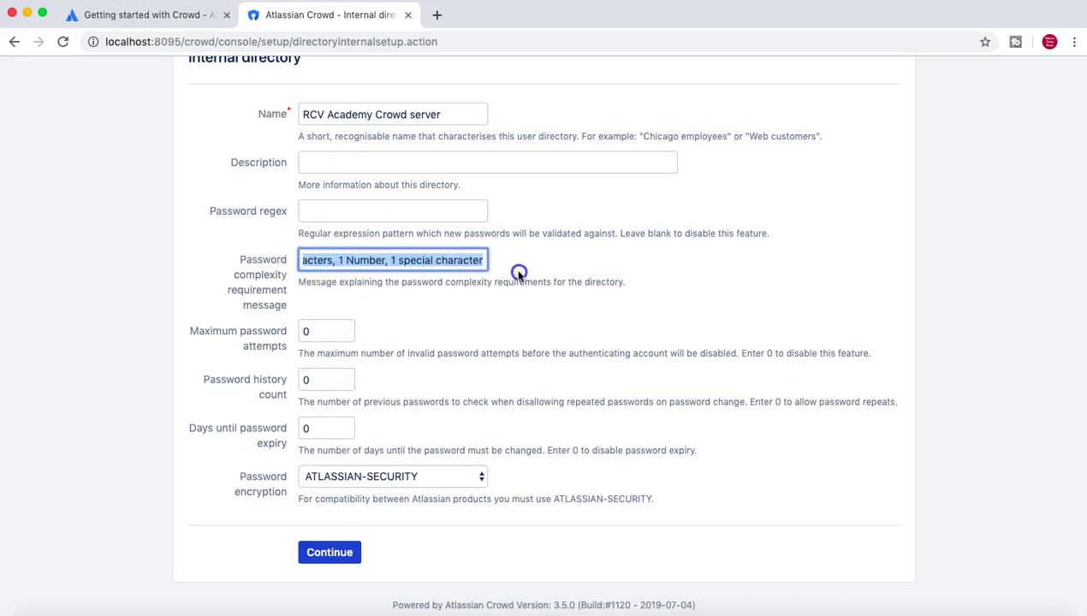
# Step: Delete the complexity message text and enter 30 in Days until password expiry
pyautogui.press('BackSpace')
pyautogui.click(201, 415)
pyautogui.doubleClick(319, 428)
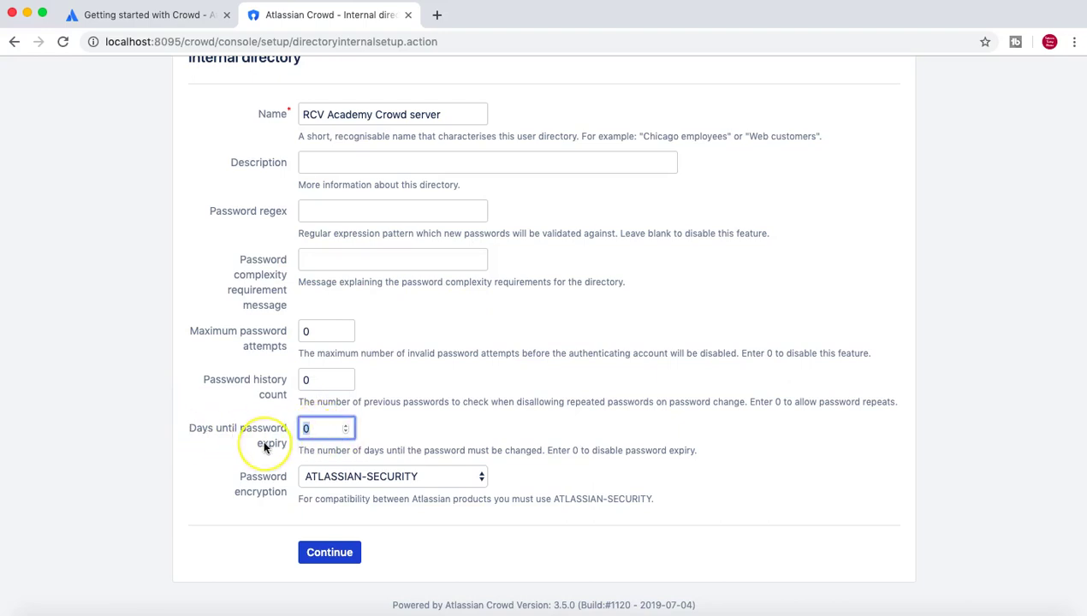
pyautogui.write('30')
# Step: Change Days until password expiry from 30 back to 0
pyautogui.click(235, 431)
pyautogui.click(276, 441)
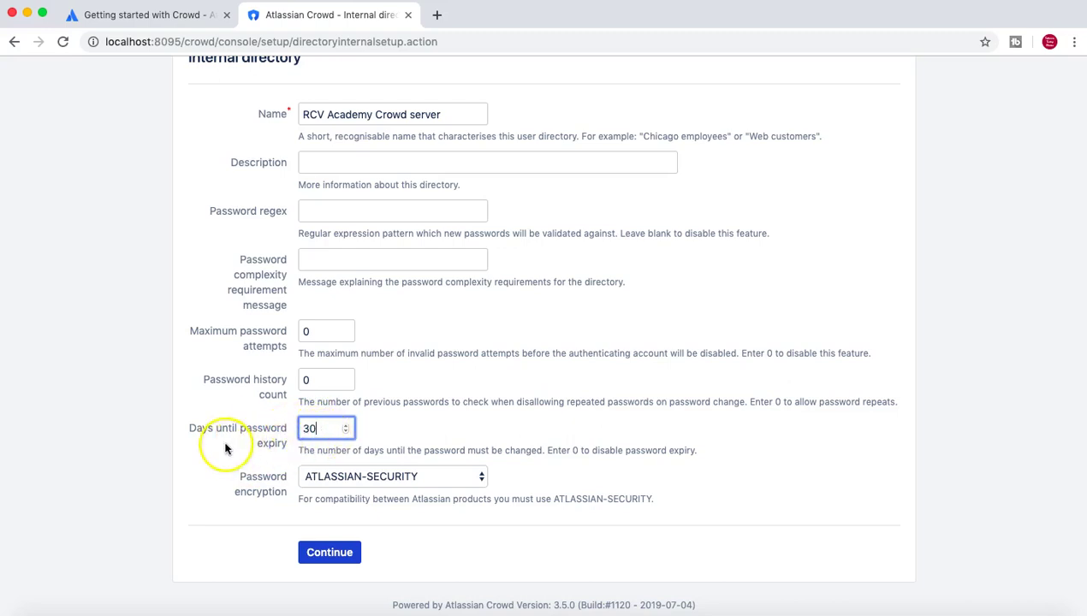
pyautogui.moveTo(330, 428); pyautogui.dragTo(271, 428)
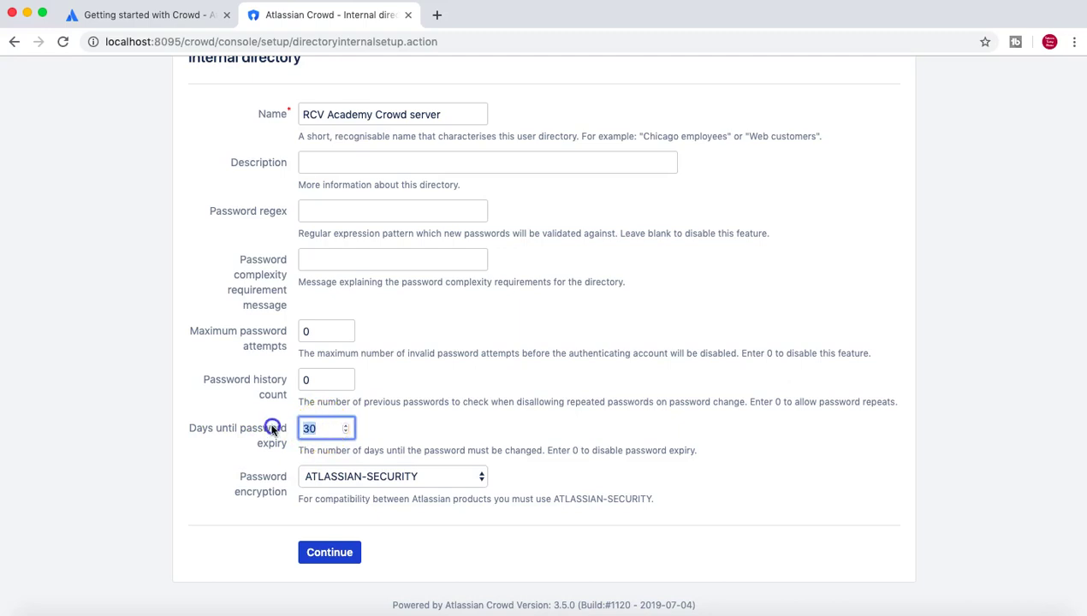
pyautogui.write('0')
pyautogui.click(245, 464)
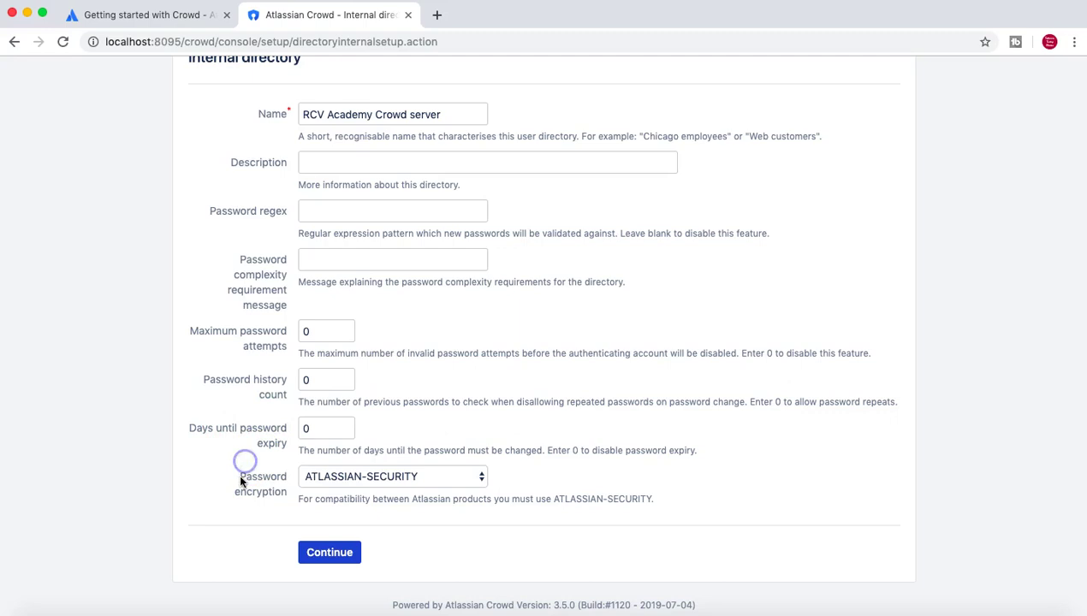
# Step: Keep ATLASSIAN-SECURITY as the password encryption and submit the internal directory settings
pyautogui.click(384, 479)
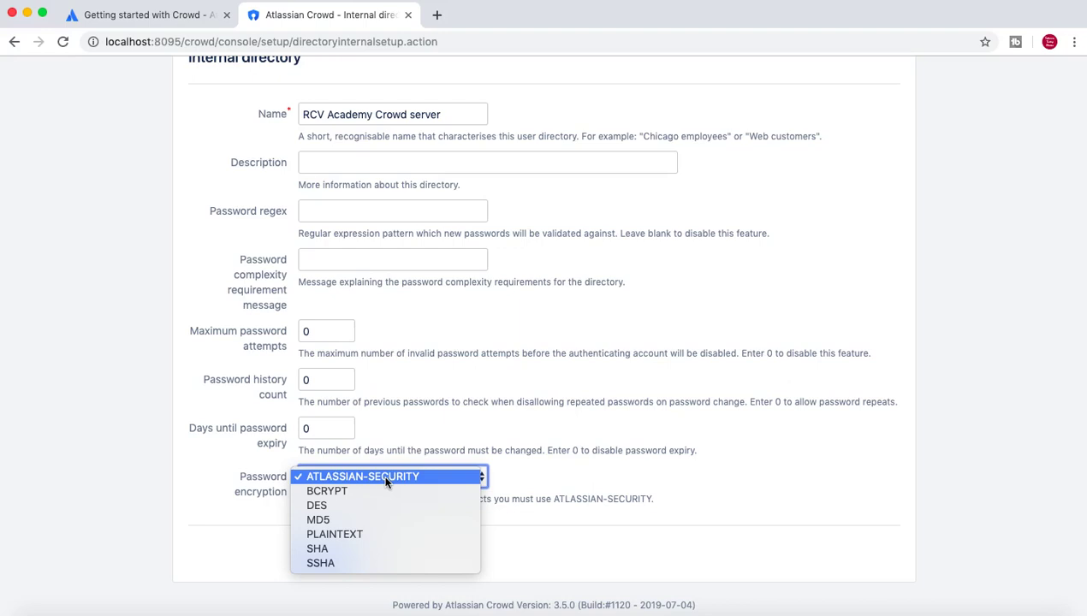
pyautogui.click(383, 477)
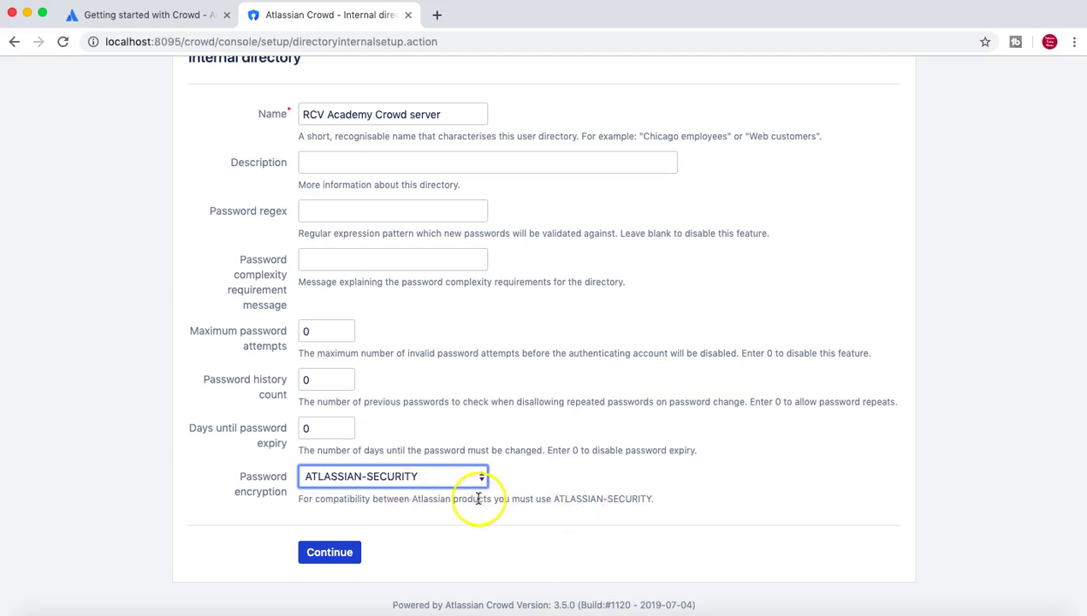
pyautogui.click(437, 525)
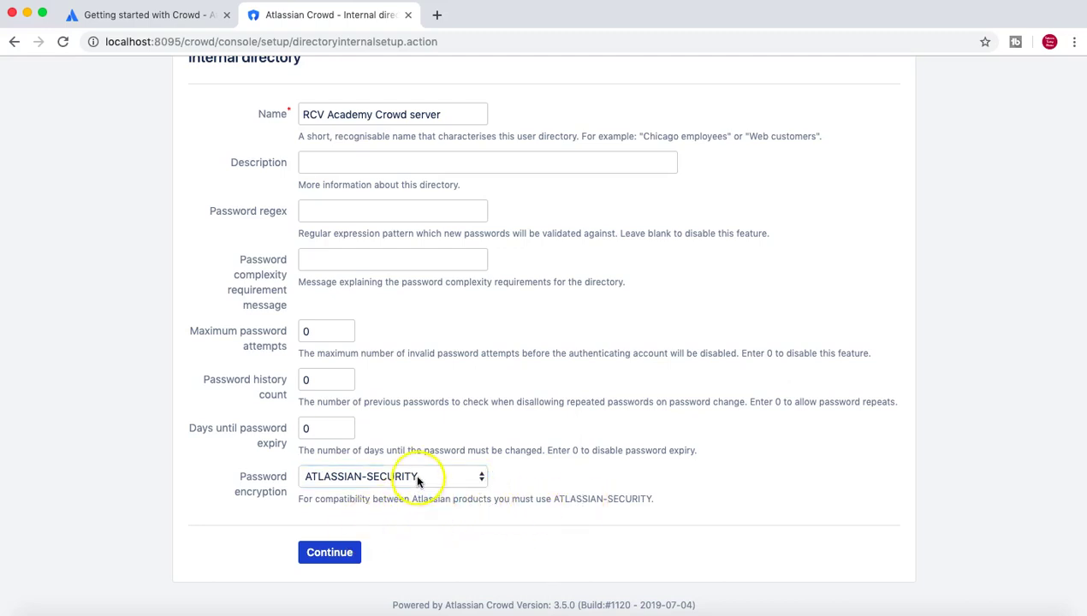
pyautogui.click(418, 481)
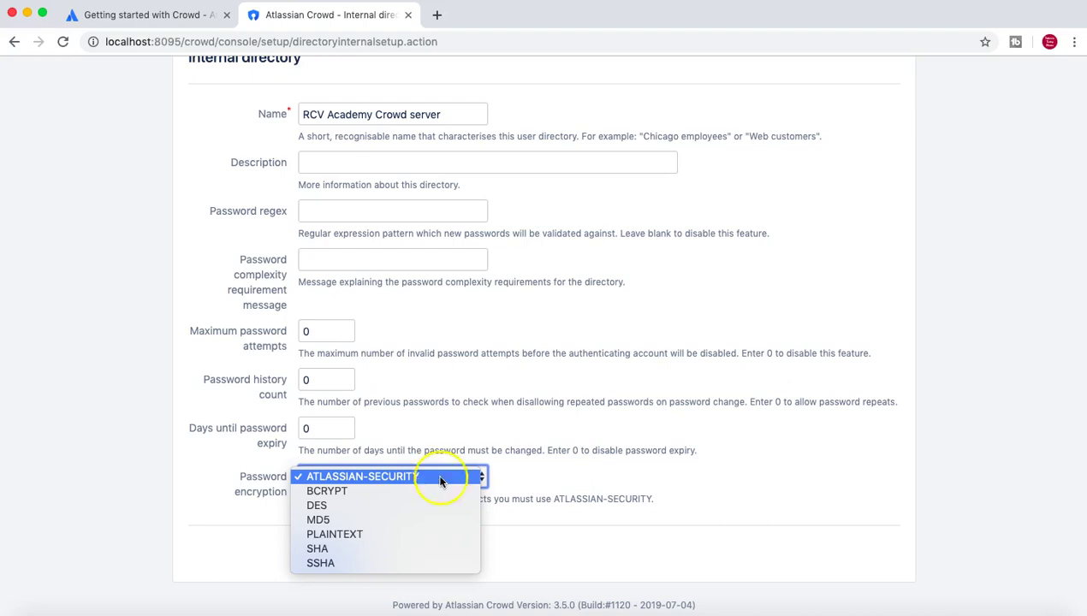
pyautogui.click(571, 531)
pyautogui.click(332, 556)
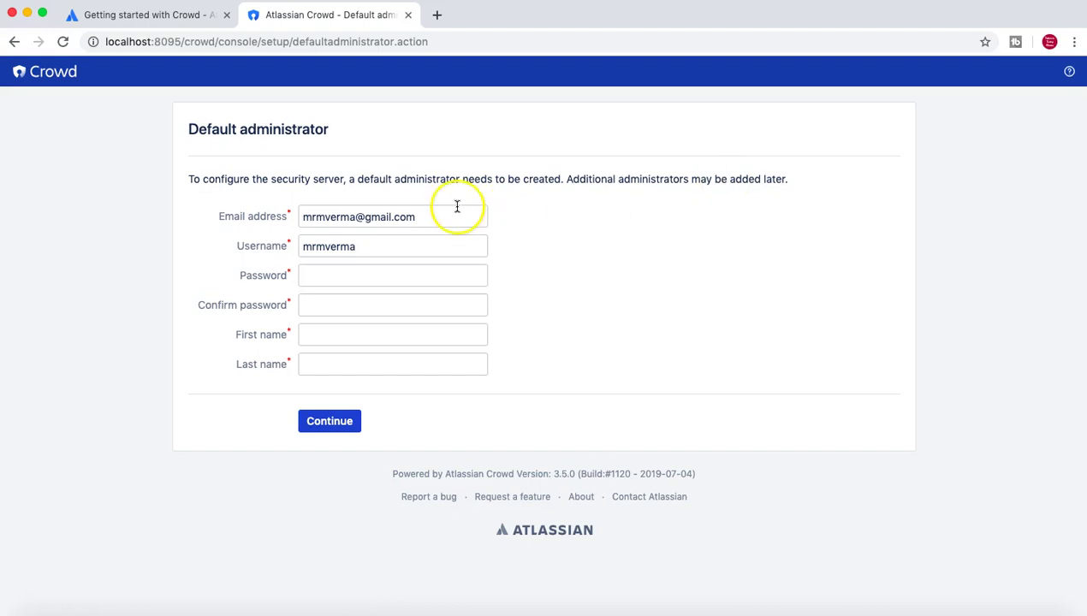
# Step: Replace the prefilled administrator username with 'admin'
pyautogui.click(357, 248)
pyautogui.moveTo(357, 247); pyautogui.dragTo(282, 246)
pyautogui.press('BackSpace')
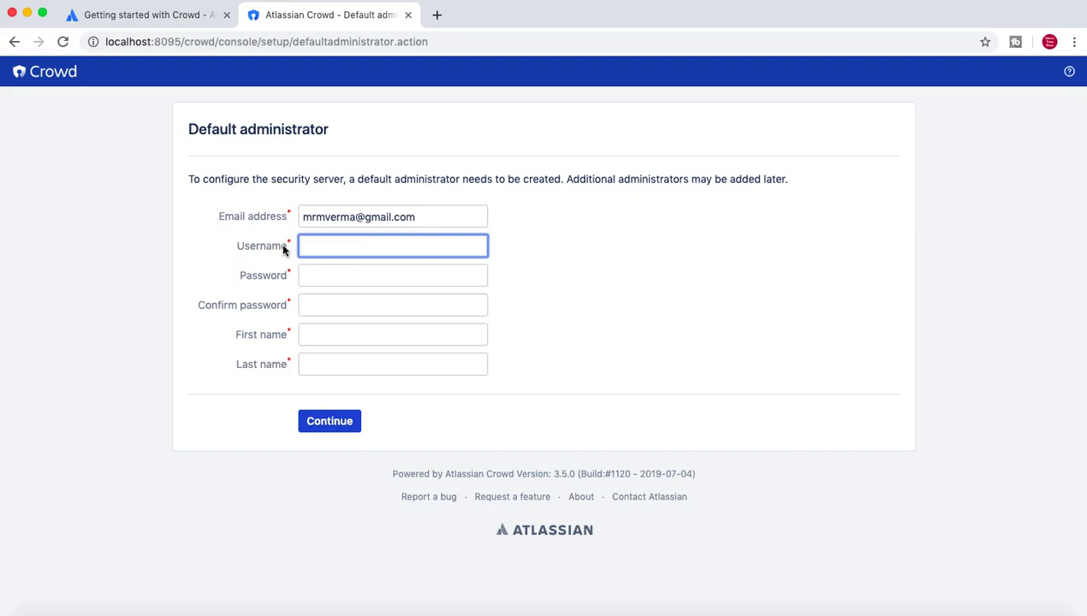
pyautogui.write('m')
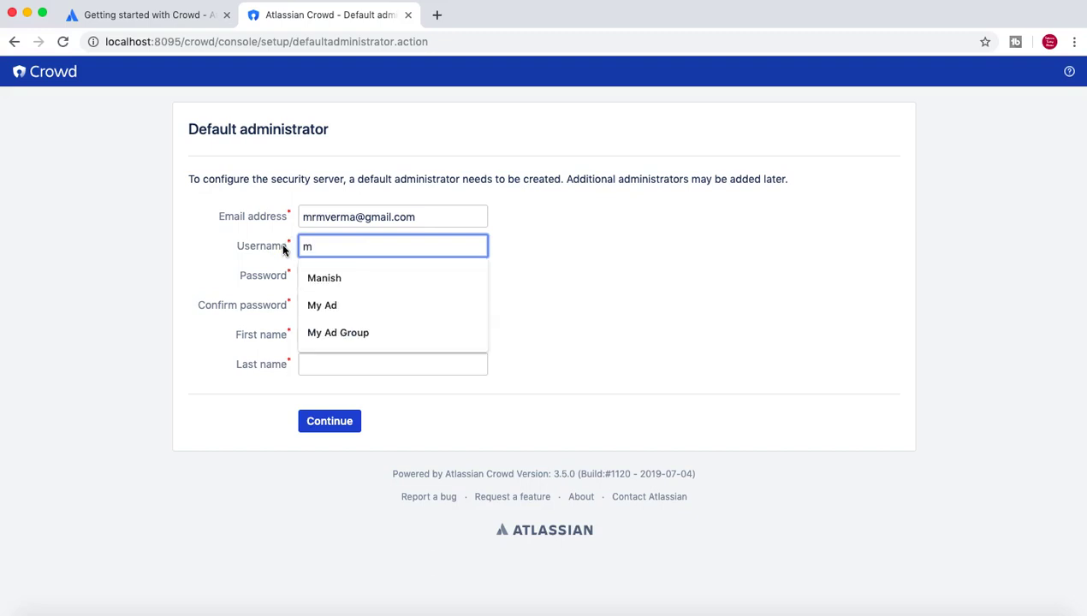
pyautogui.press('BackSpace')
pyautogui.write('admin')
# Step: Enter and confirm the admin password, fill in first and last name, and submit
pyautogui.click(328, 272)
pyautogui.write('********')
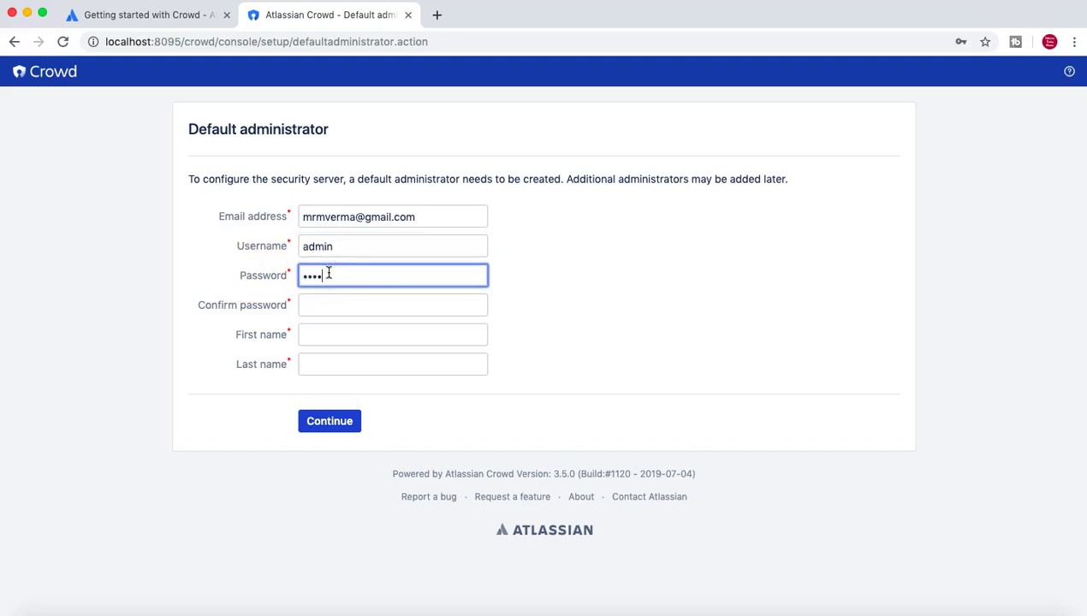
pyautogui.write('**')
pyautogui.click(329, 311)
pyautogui.write('**********')
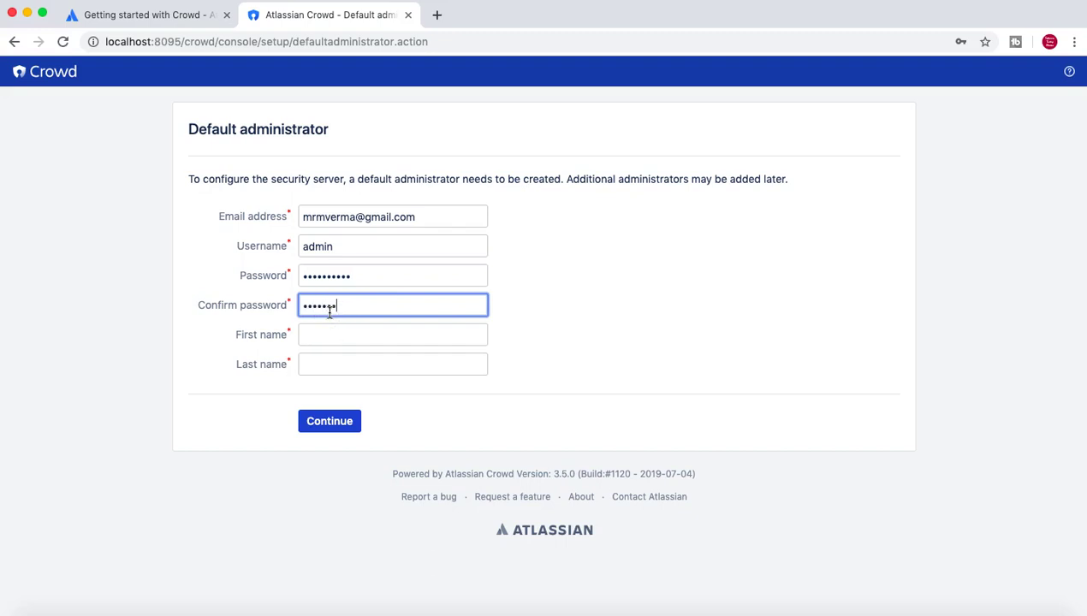
pyautogui.click(327, 334)
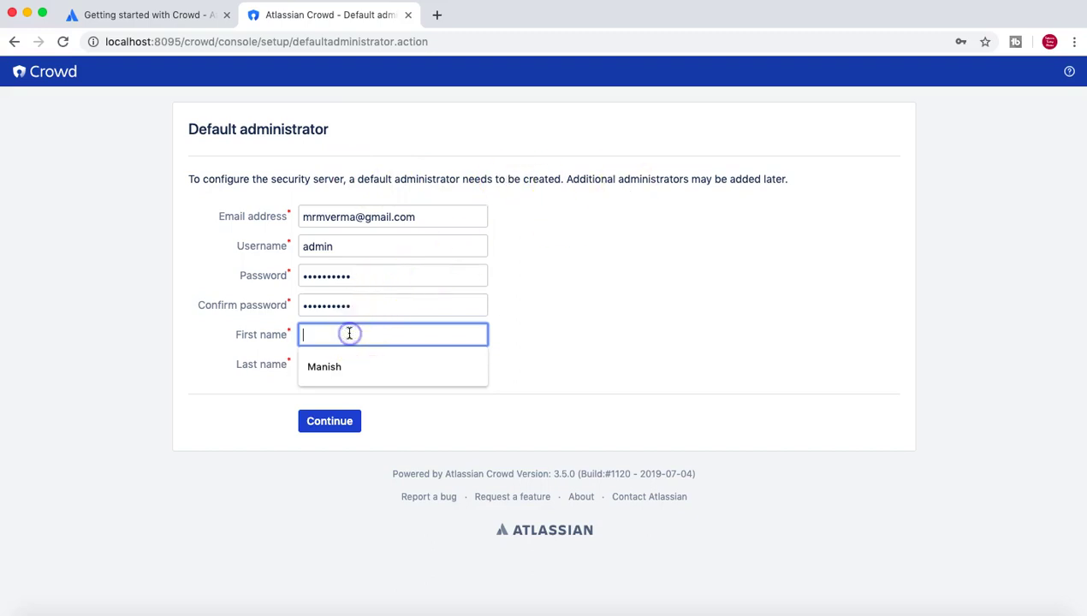
pyautogui.write('Manish')
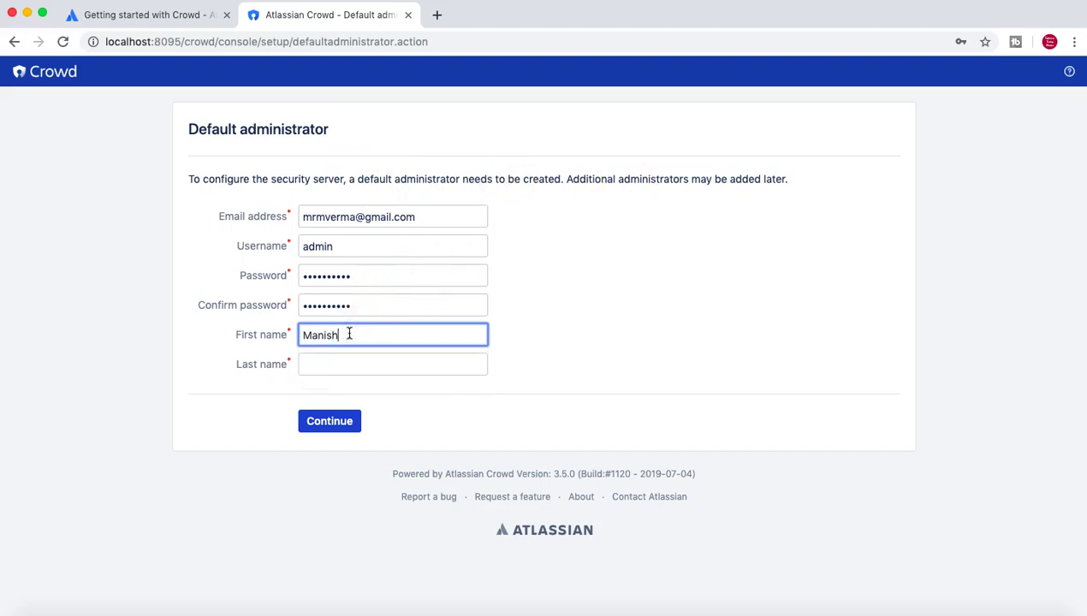
pyautogui.click(354, 359)
pyautogui.click(341, 397)
pyautogui.click(343, 420)
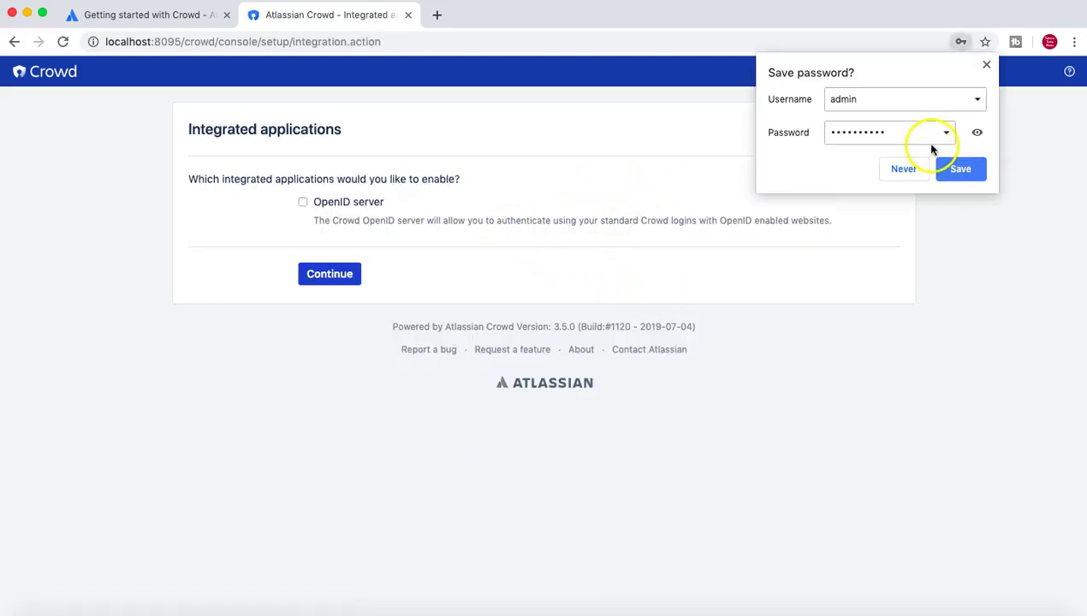
# Step: Decline the browser's password prompt and continue with OpenID server left unchecked
pyautogui.click(900, 170)
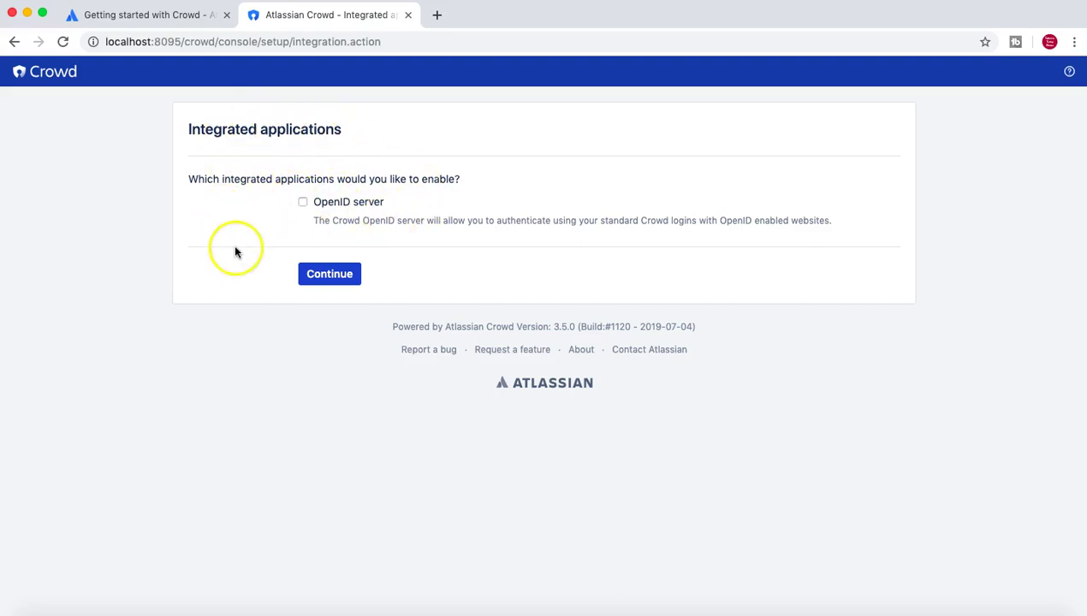
pyautogui.click(335, 277)
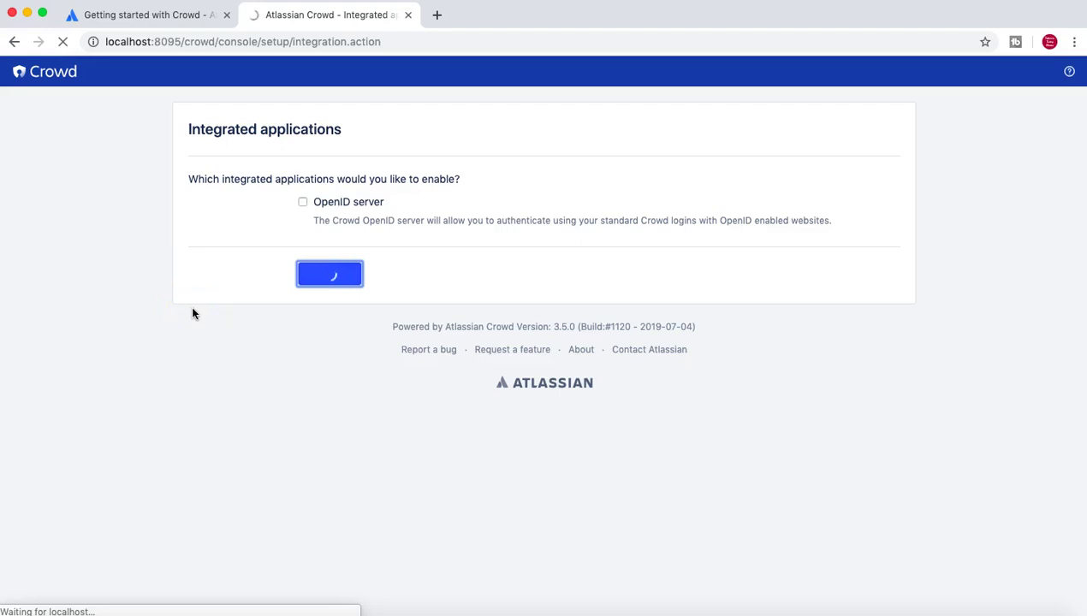
pyautogui.click(202, 255)
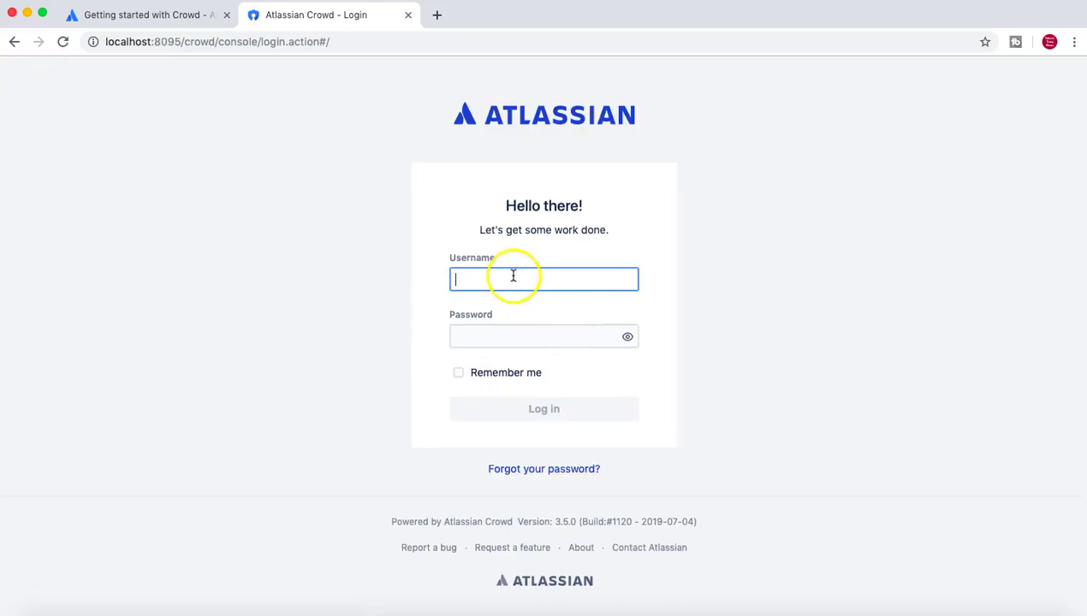
# Step: Log in to the Crowd console with the admin username and password
pyautogui.click(513, 278)
pyautogui.click(513, 238)
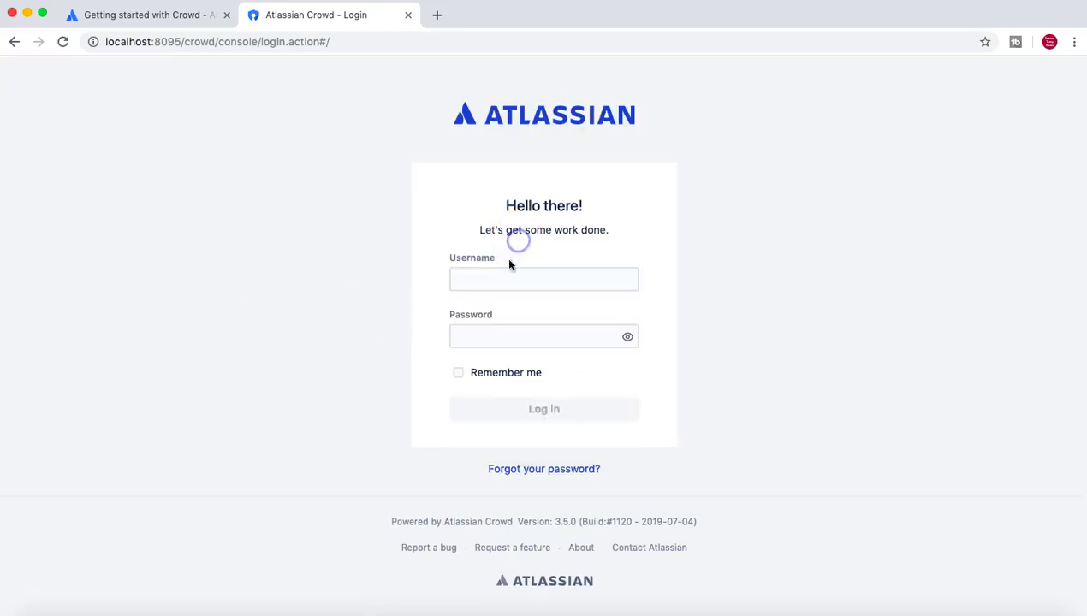
pyautogui.click(503, 278)
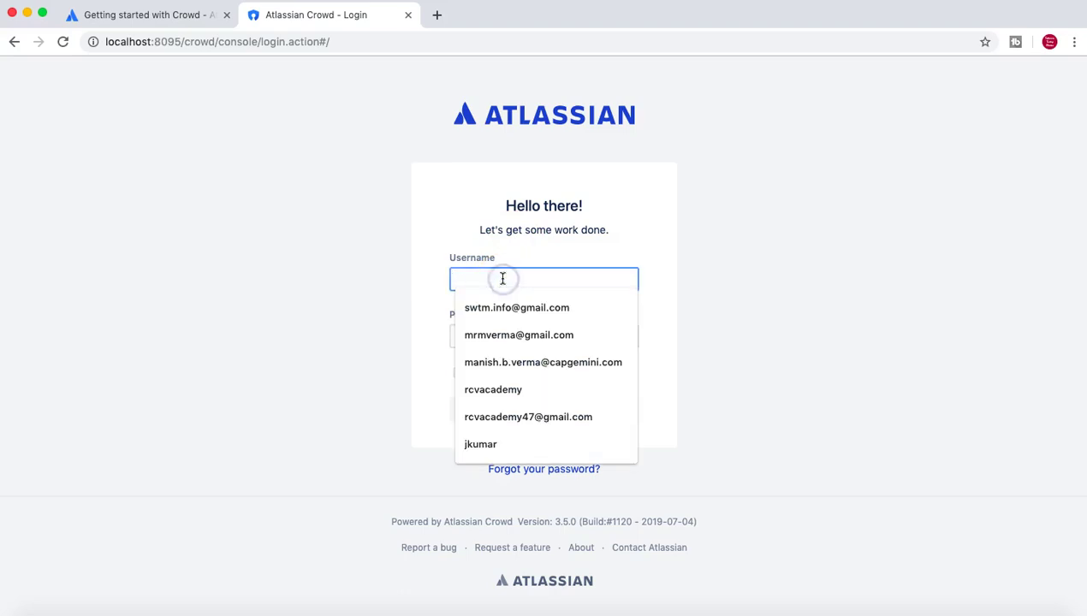
pyautogui.write('admin')
pyautogui.click(481, 338)
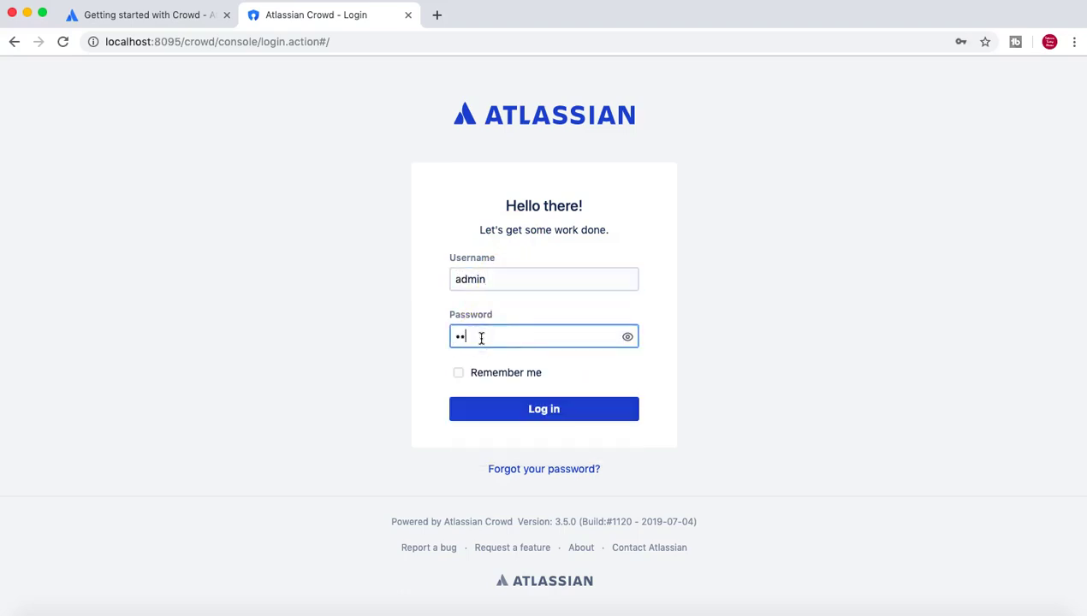
pyautogui.click(563, 411)
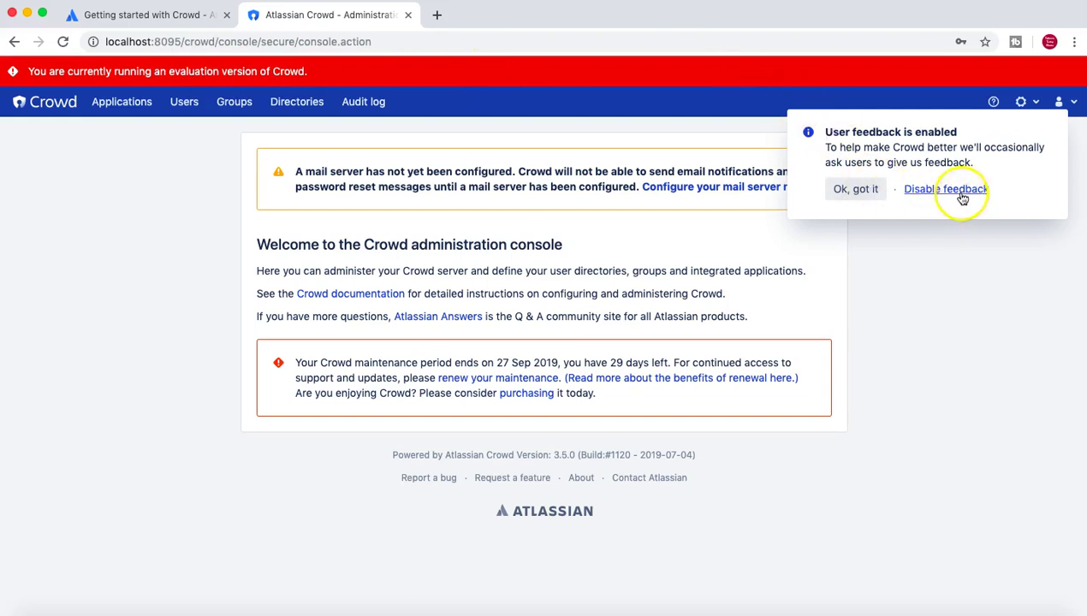
# Step: Dismiss the user feedback notice and go to the Directories page
pyautogui.moveTo(259, 244); pyautogui.dragTo(499, 246)
pyautogui.moveTo(426, 170); pyautogui.dragTo(553, 187)
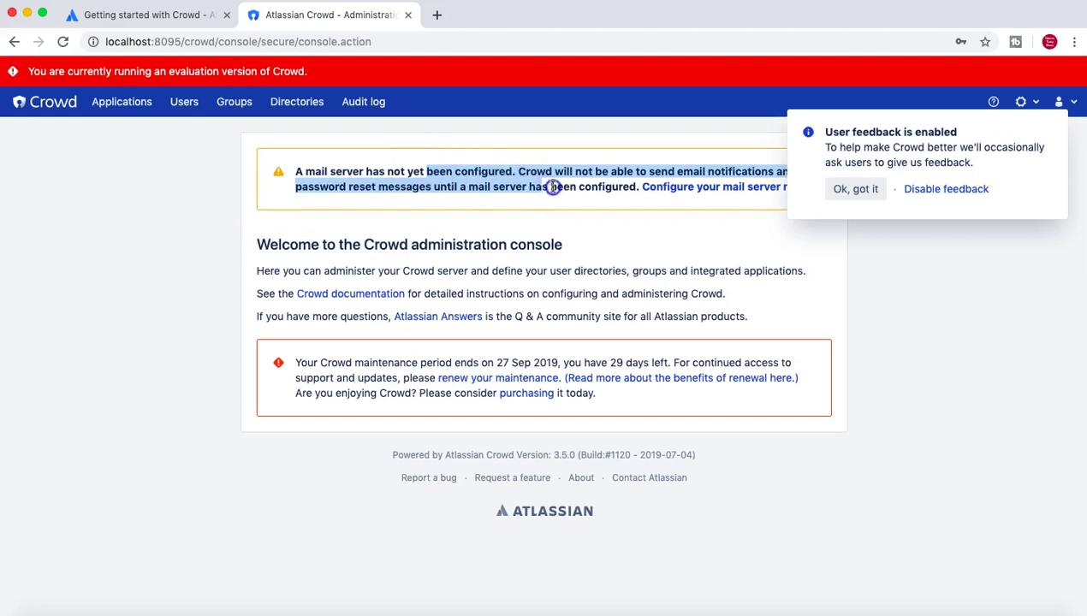
pyautogui.click(580, 190)
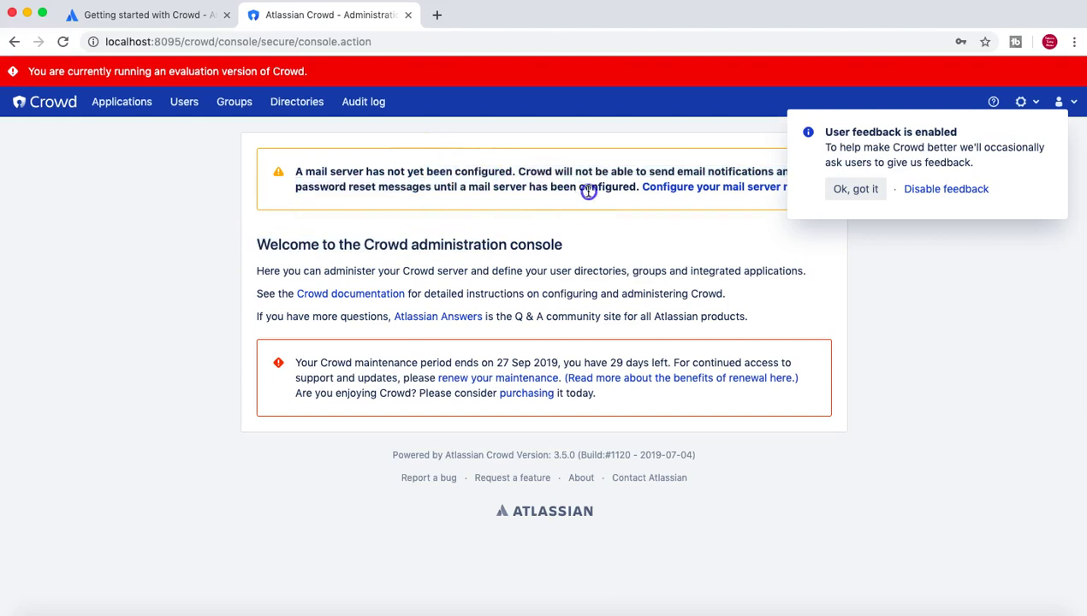
pyautogui.click(855, 189)
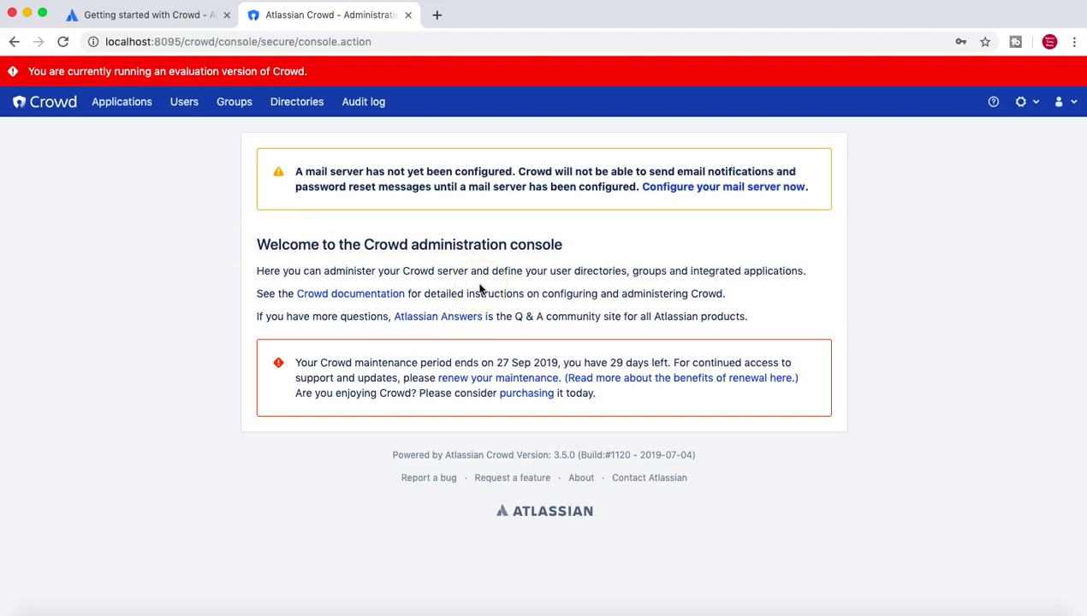
pyautogui.click(292, 107)
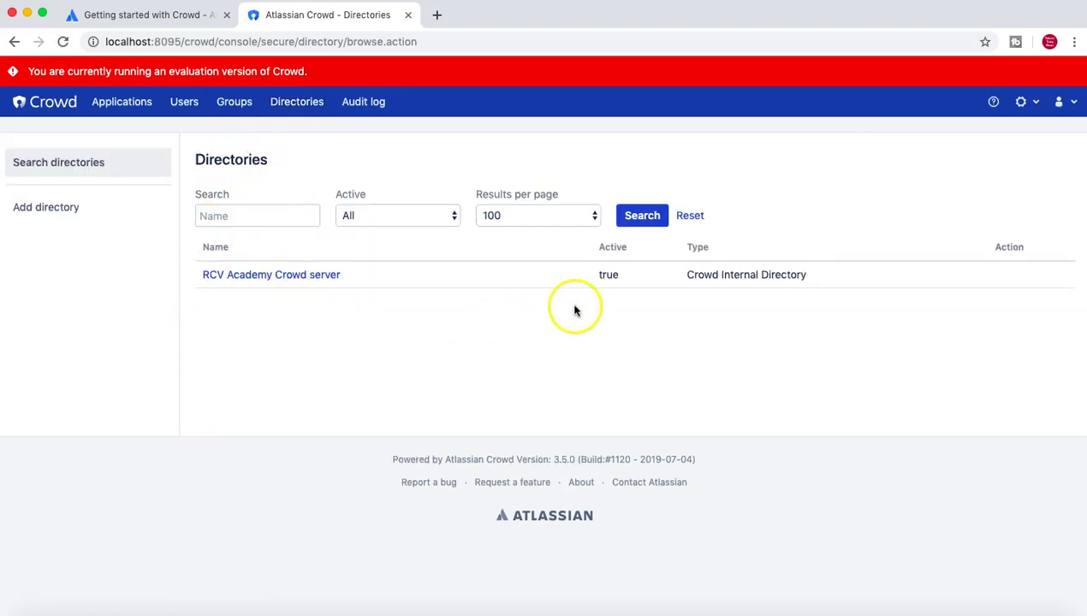
pyautogui.moveTo(688, 275); pyautogui.dragTo(769, 270)
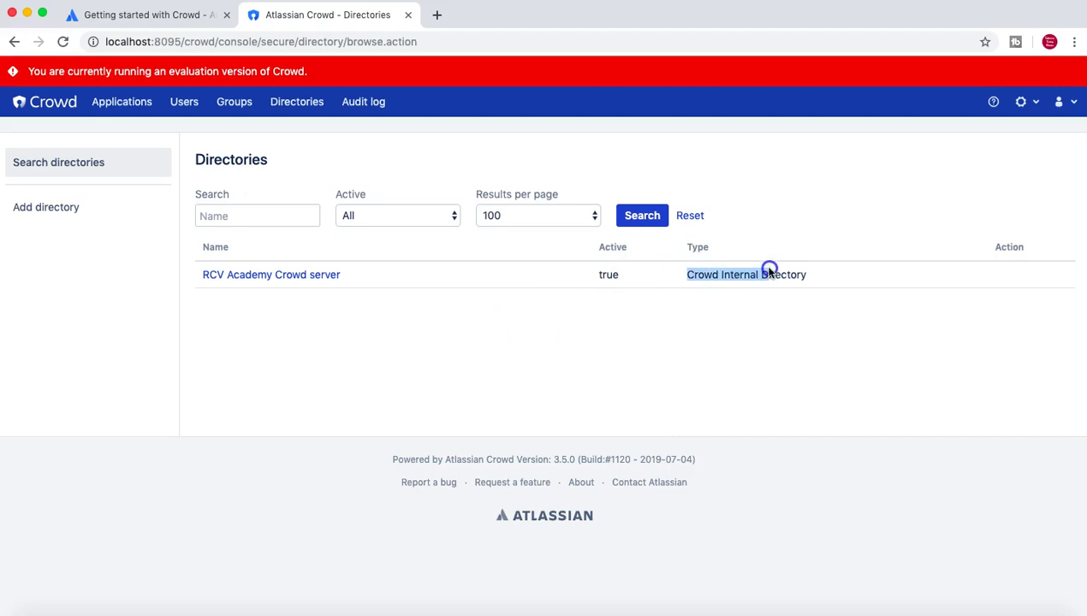
pyautogui.click(792, 318)
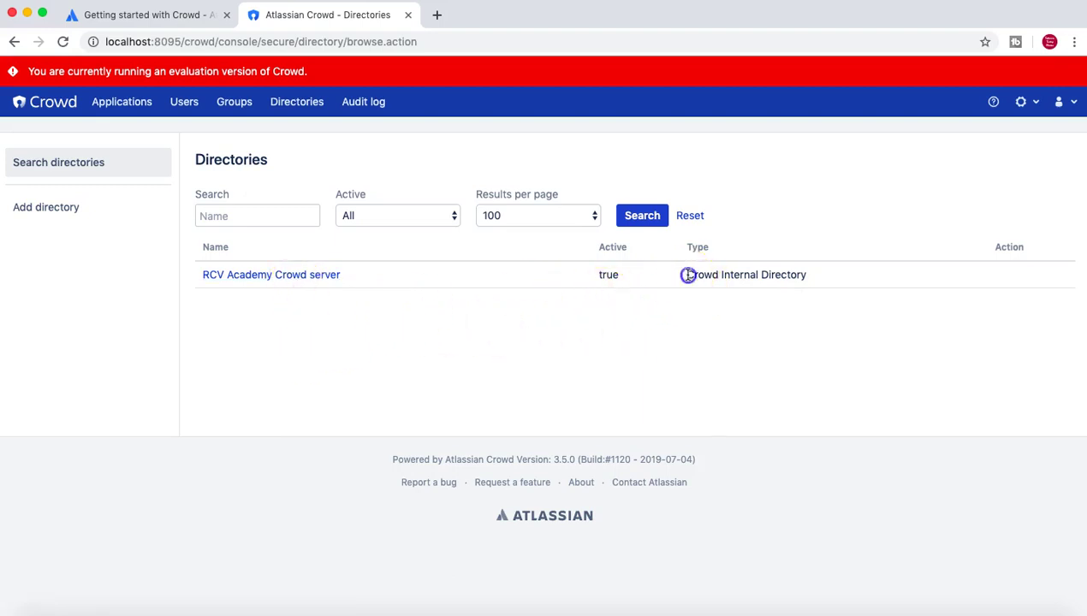
pyautogui.moveTo(686, 273); pyautogui.dragTo(818, 276)
pyautogui.click(497, 329)
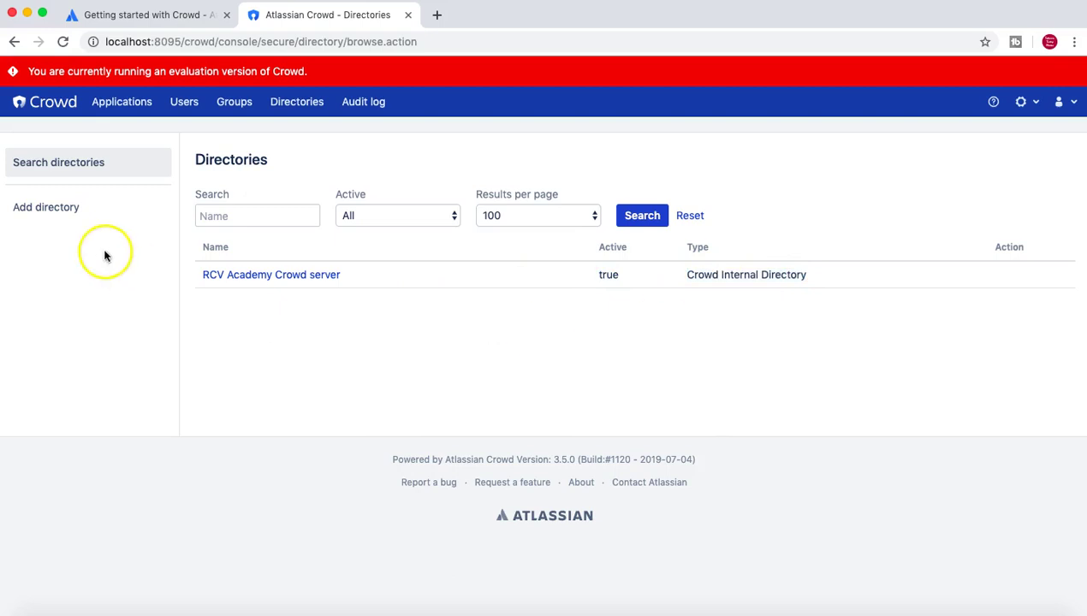
# Step: Preview the Connector directory type under Add directory, then go to the Groups page
pyautogui.click(53, 210)
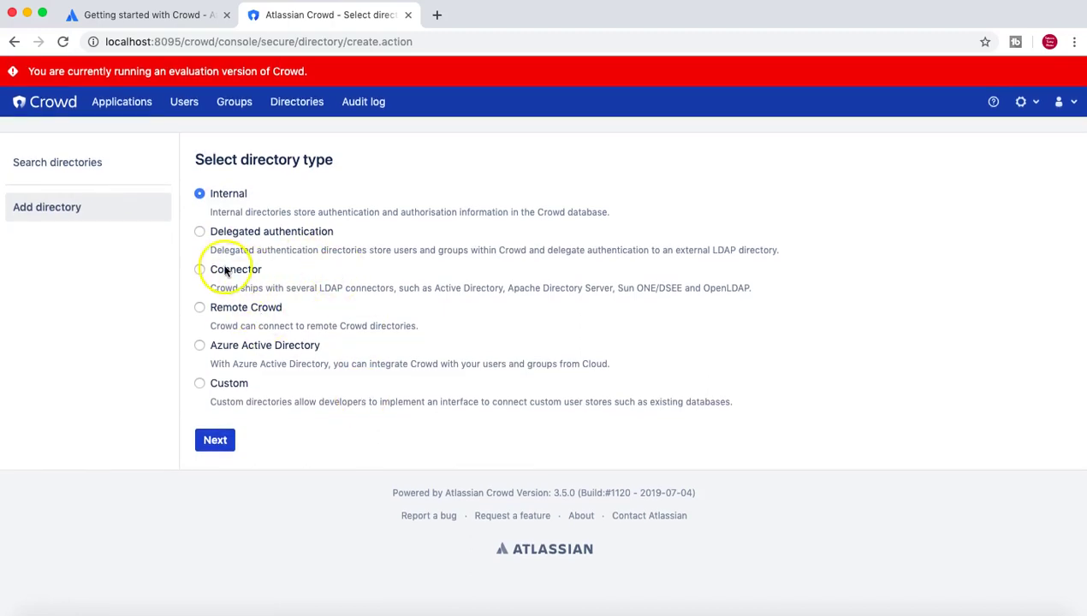
pyautogui.click(198, 270)
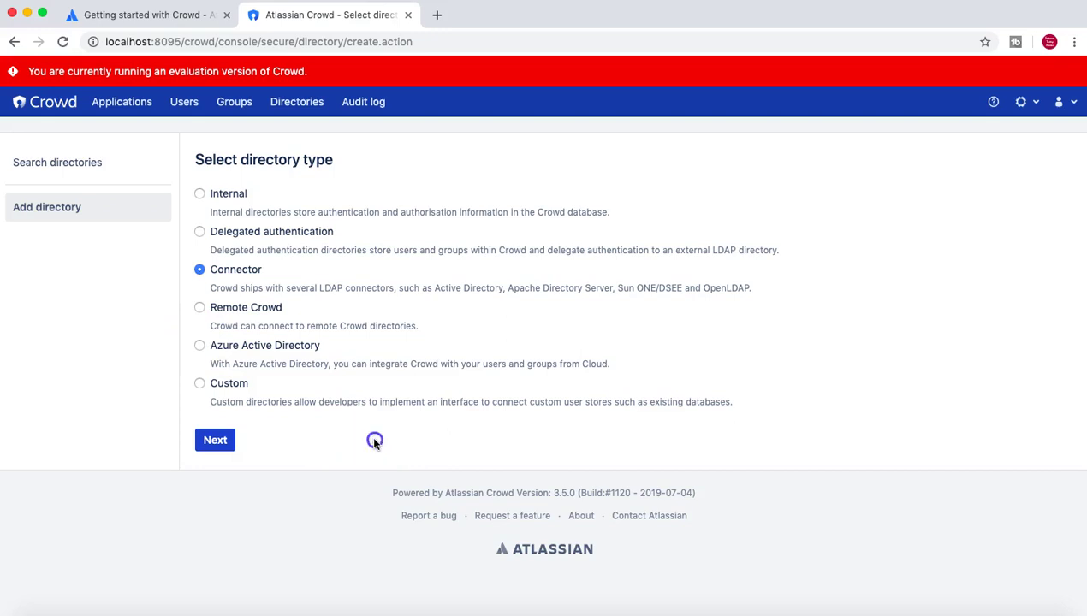
pyautogui.click(234, 107)
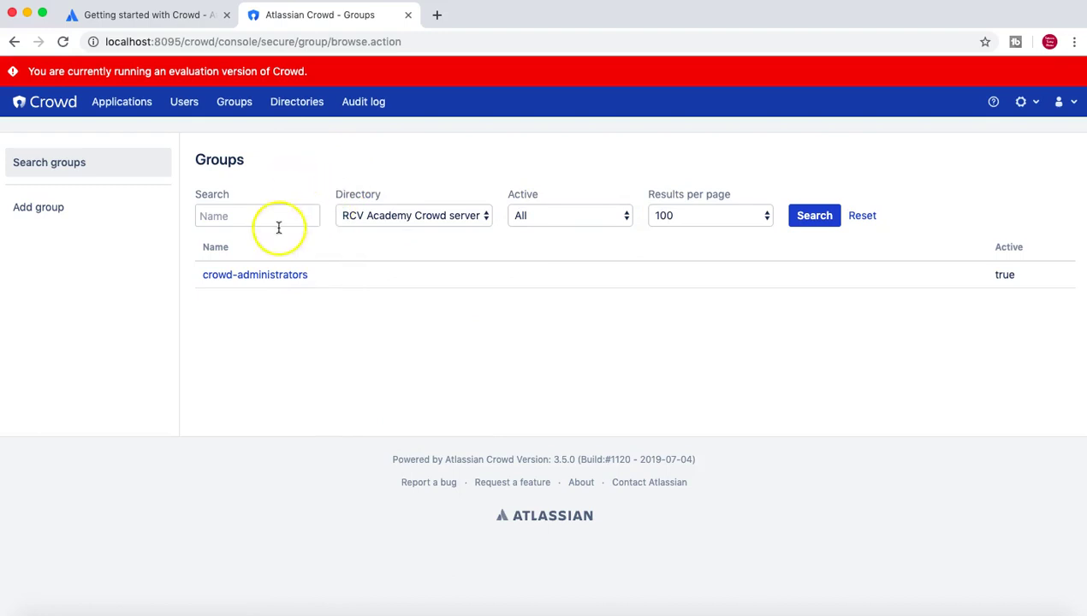
# Step: Start a new group and enter 'IT Users' as its name
pyautogui.click(38, 213)
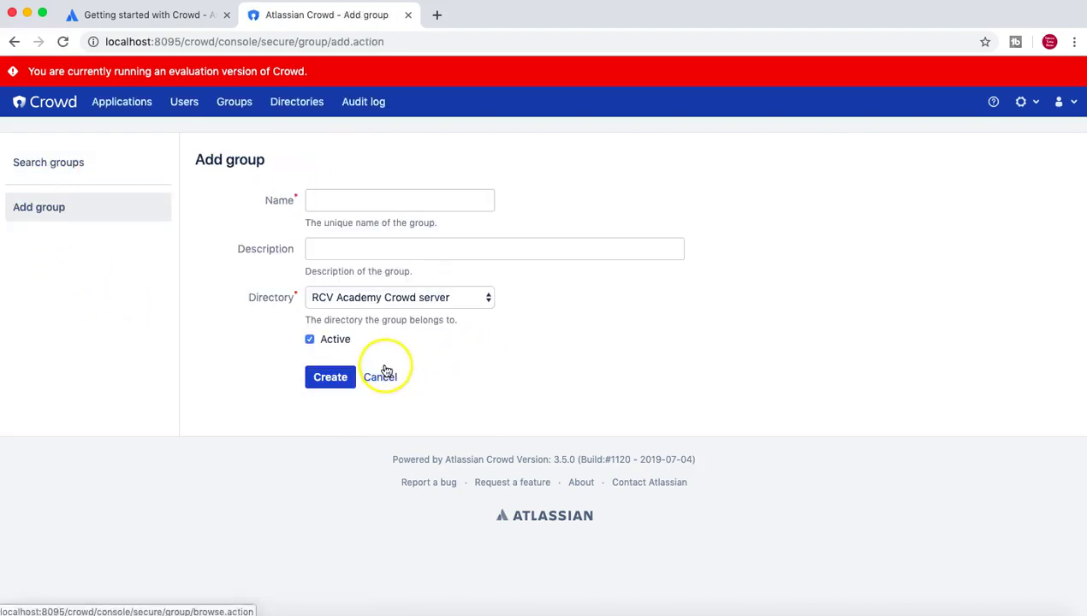
pyautogui.click(363, 199)
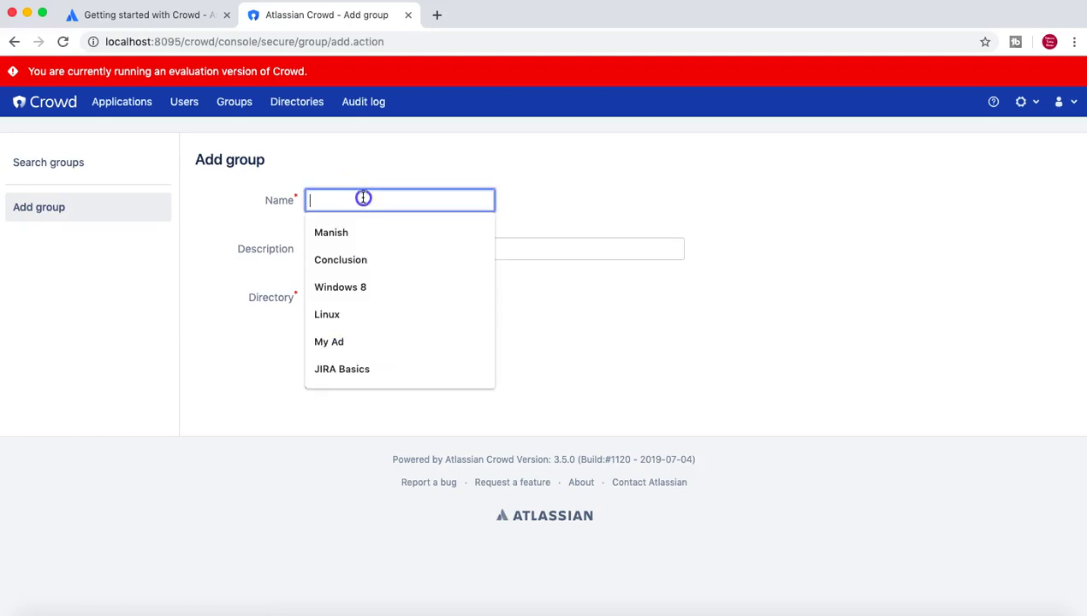
pyautogui.write('IT')
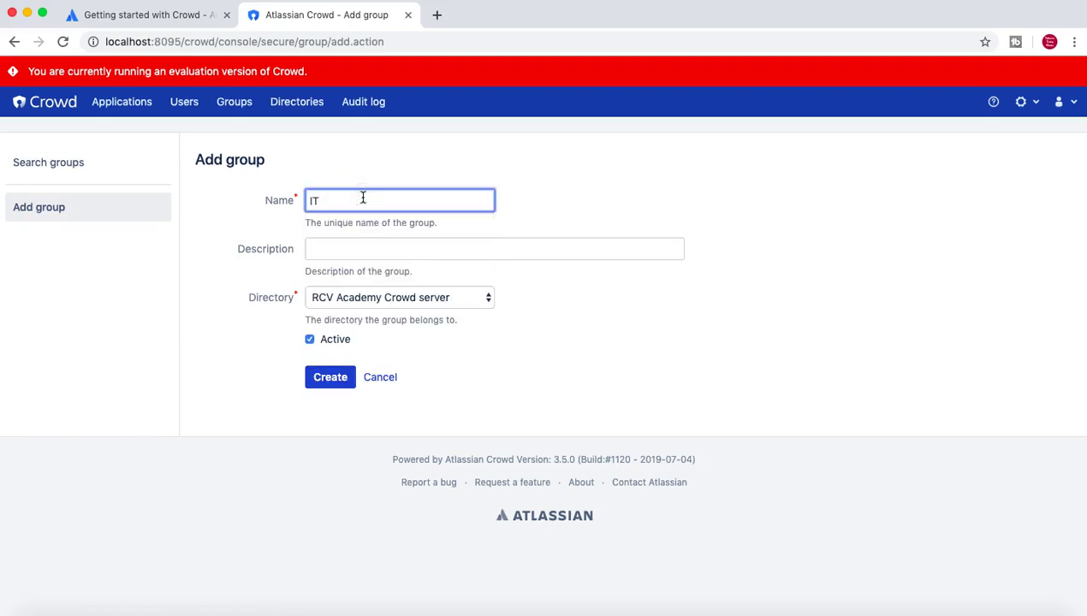
pyautogui.click(334, 250)
pyautogui.click(341, 195)
pyautogui.write('Users')
pyautogui.click(330, 245)
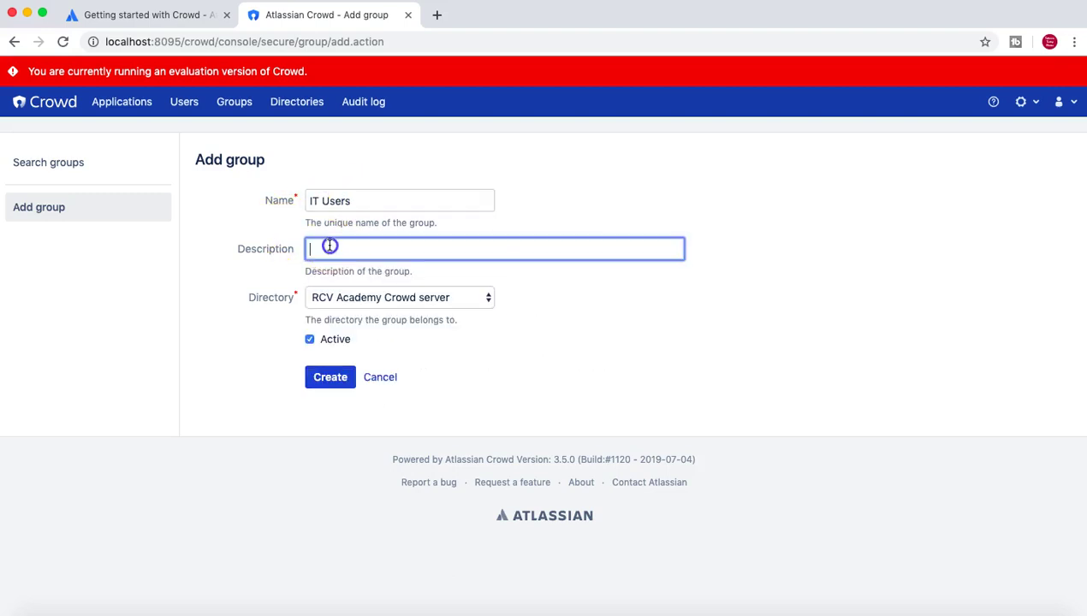
# Step: Copy 'IT Users' into the description, then create and save the group
pyautogui.moveTo(354, 202); pyautogui.dragTo(286, 200)
pyautogui.press('super+c')
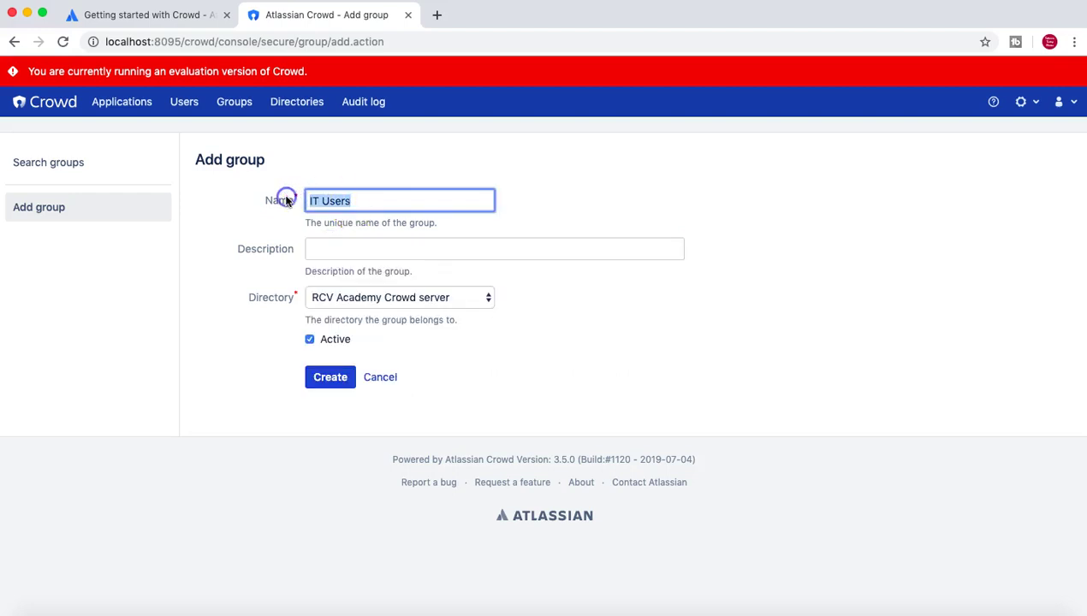
pyautogui.click(348, 249)
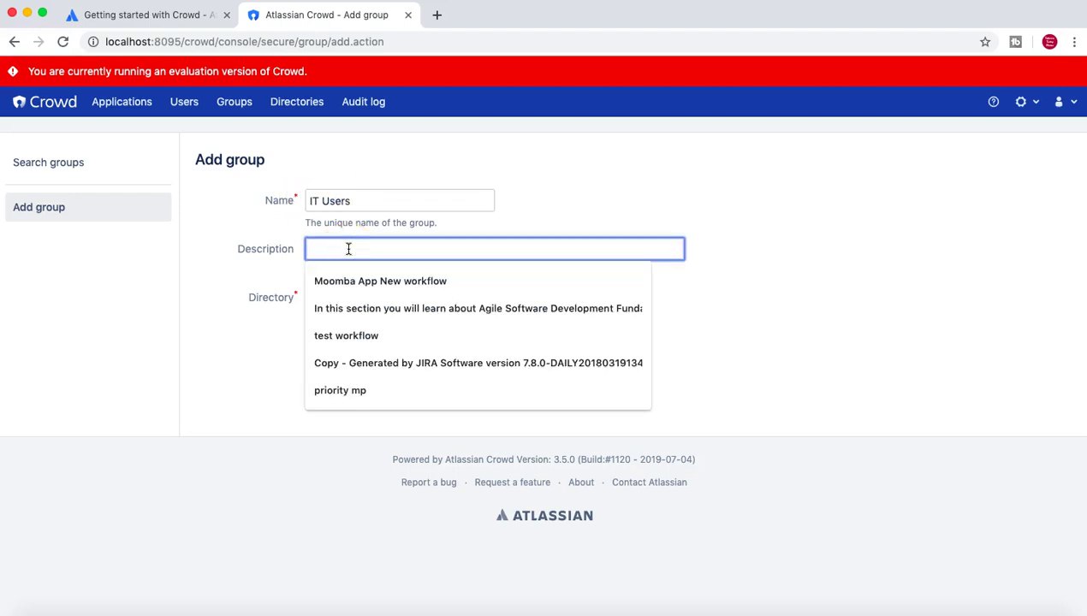
pyautogui.press('super+v')
pyautogui.click(238, 274)
pyautogui.click(329, 379)
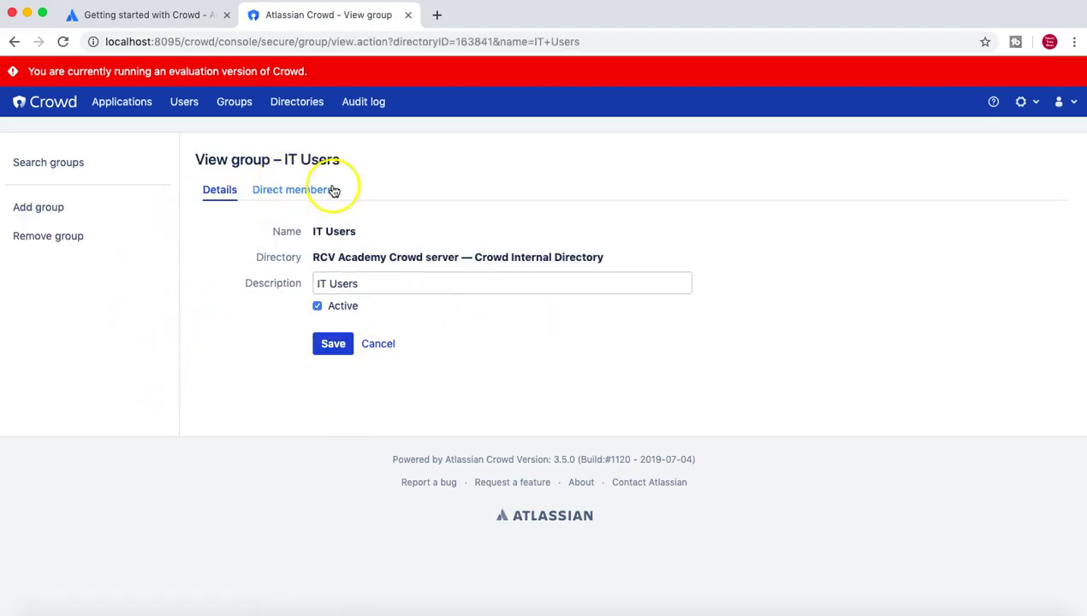
pyautogui.click(334, 355)
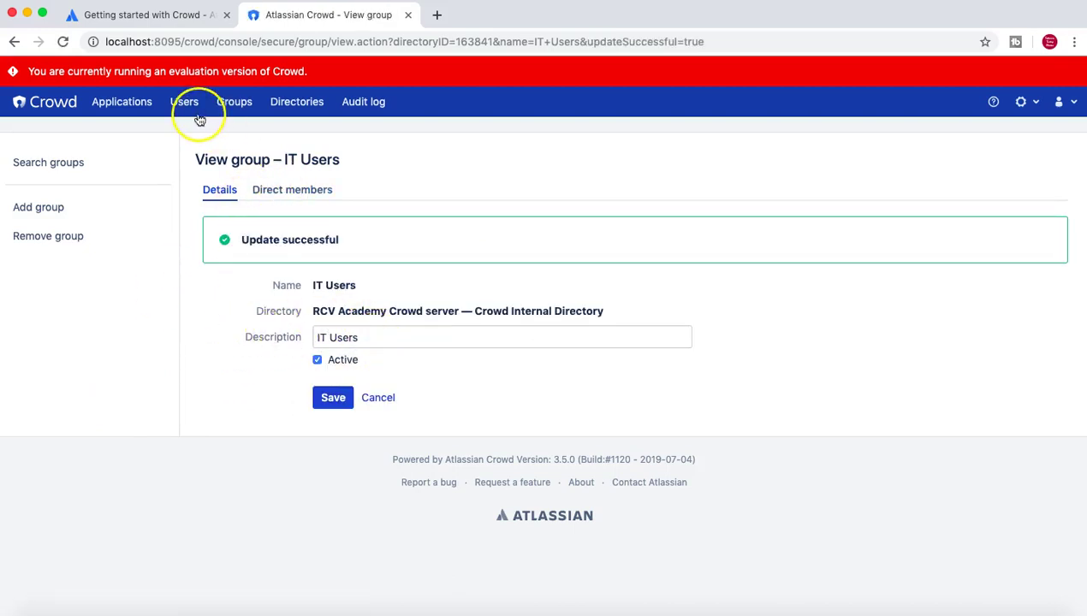
pyautogui.click(234, 102)
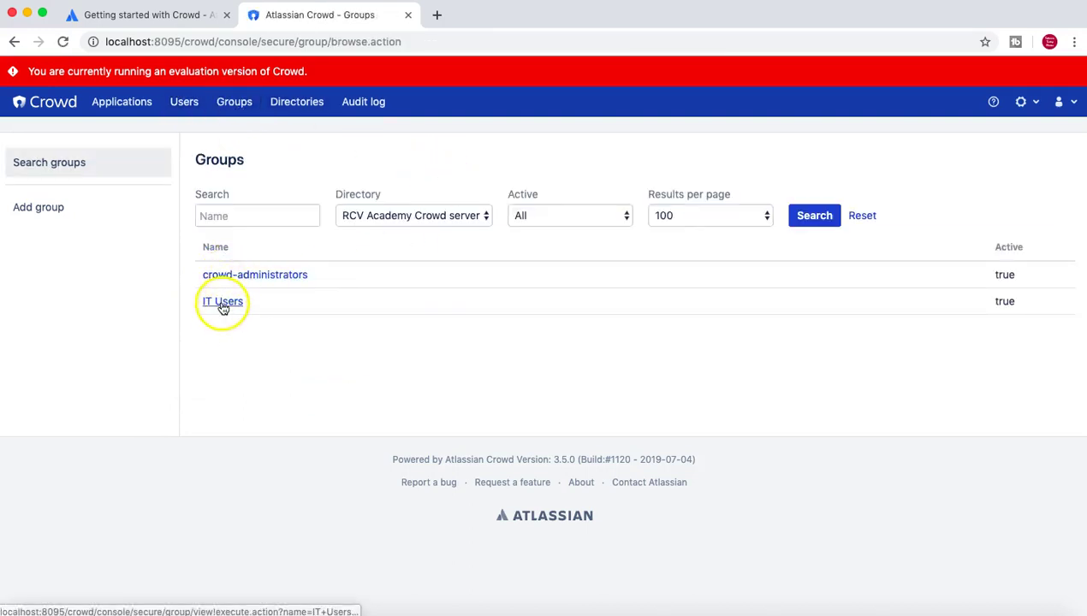
# Step: Search the group list by name for Developers, then begin adding a group
pyautogui.click(234, 213)
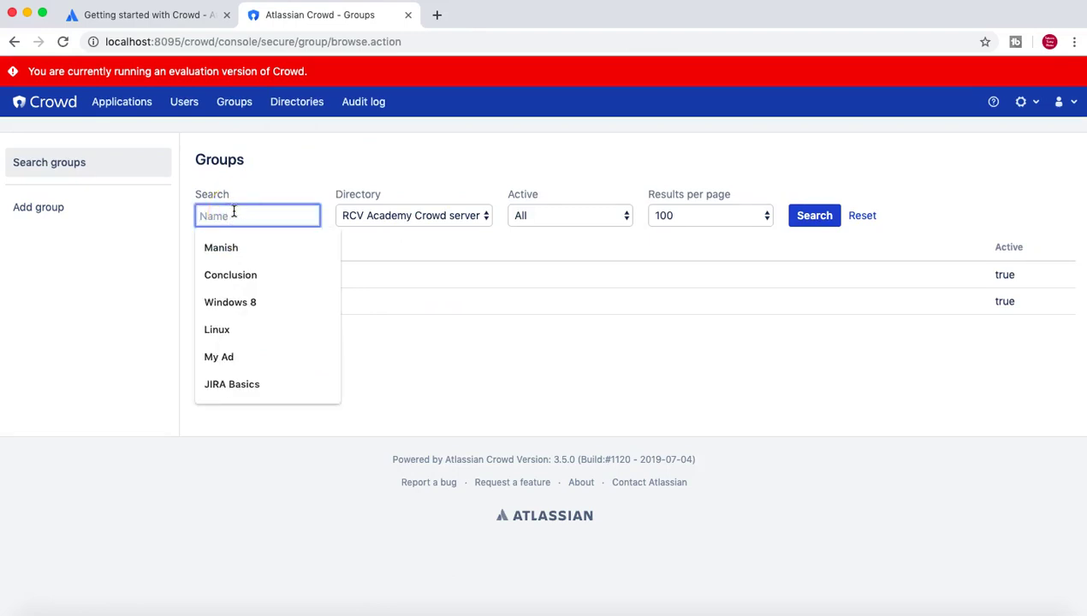
pyautogui.write('soft')
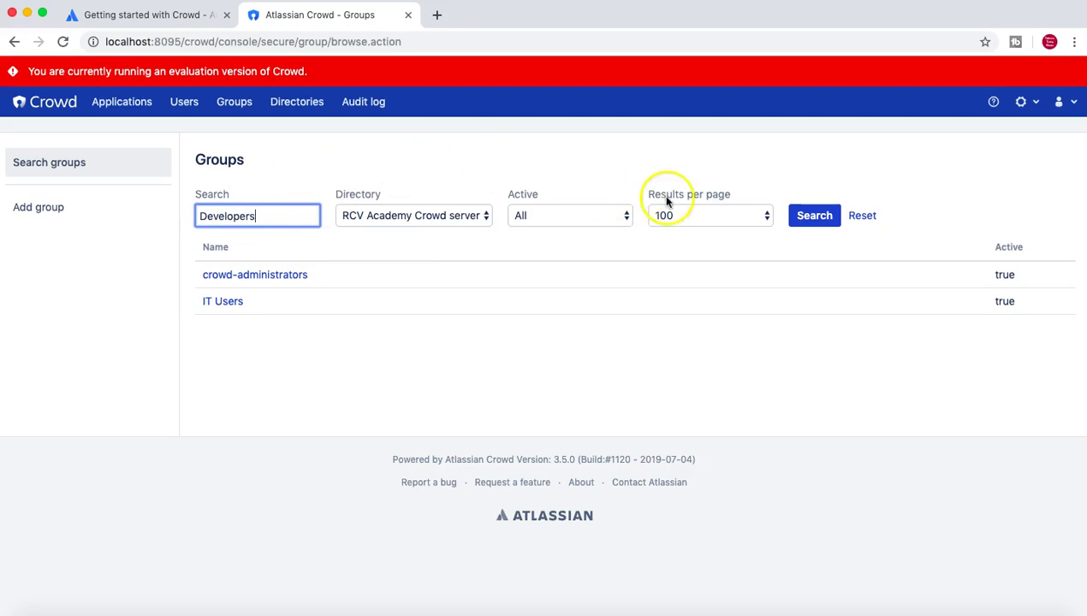
pyautogui.click(816, 218)
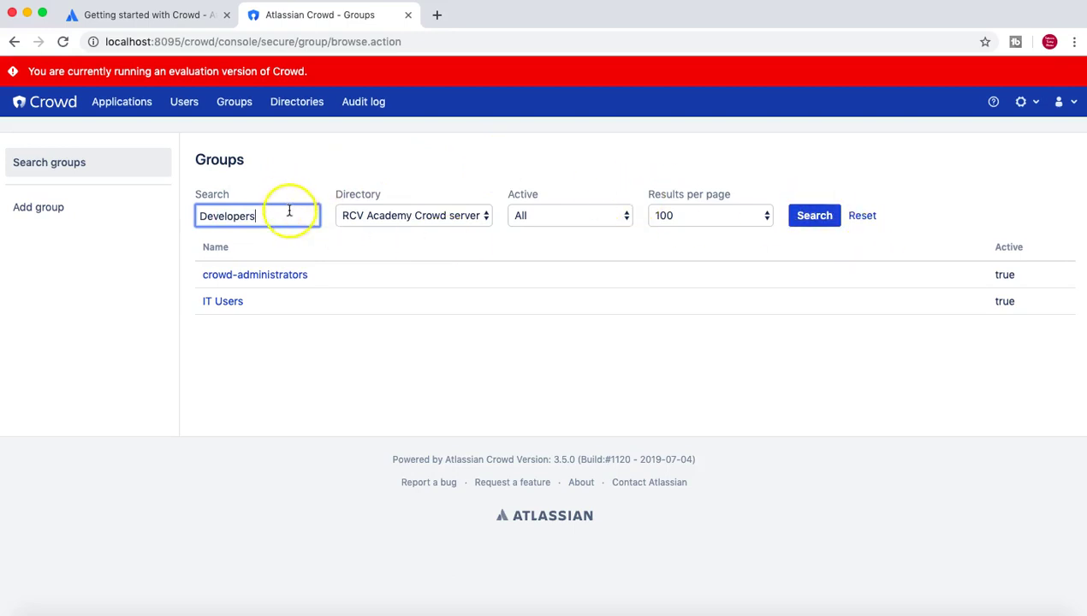
pyautogui.moveTo(291, 216); pyautogui.dragTo(172, 219)
pyautogui.press('super+c')
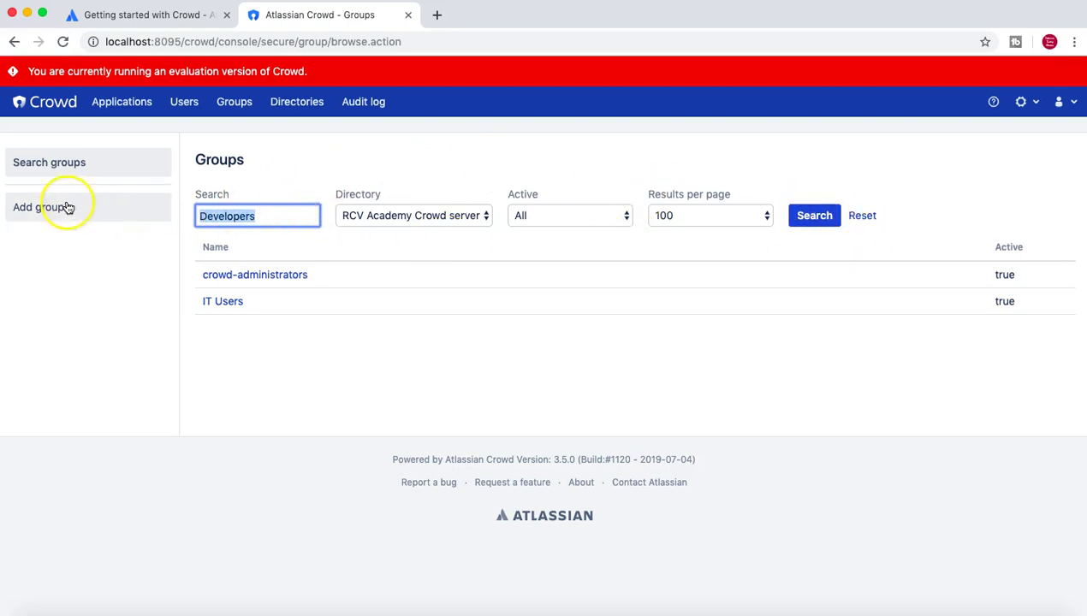
pyautogui.click(53, 206)
# Step: Create the Developers group with 'Developers' as both its name and description
pyautogui.click(341, 204)
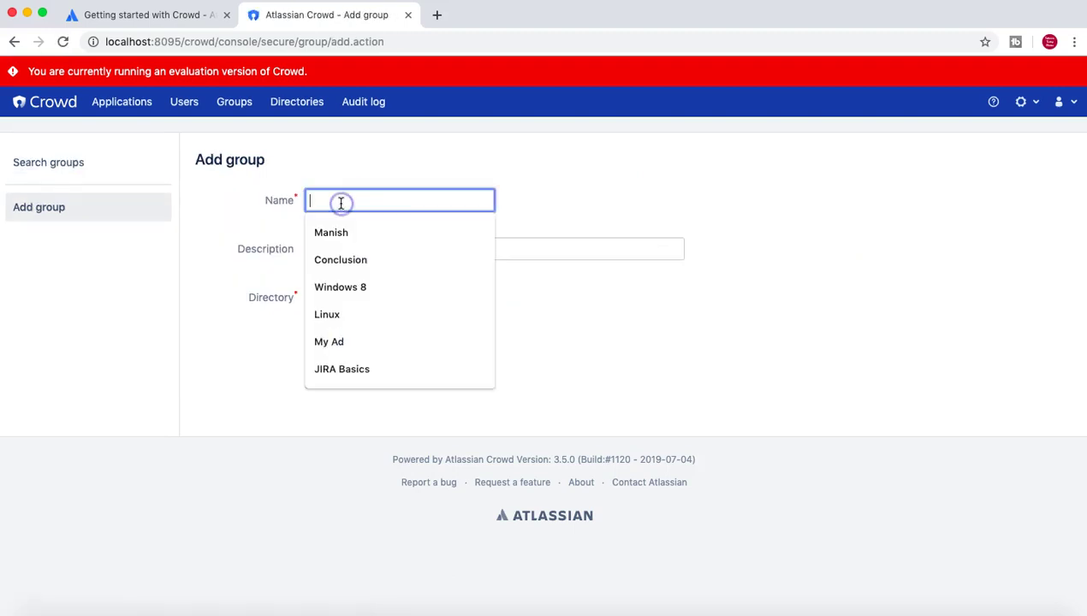
pyautogui.press('super+v')
pyautogui.click(352, 253)
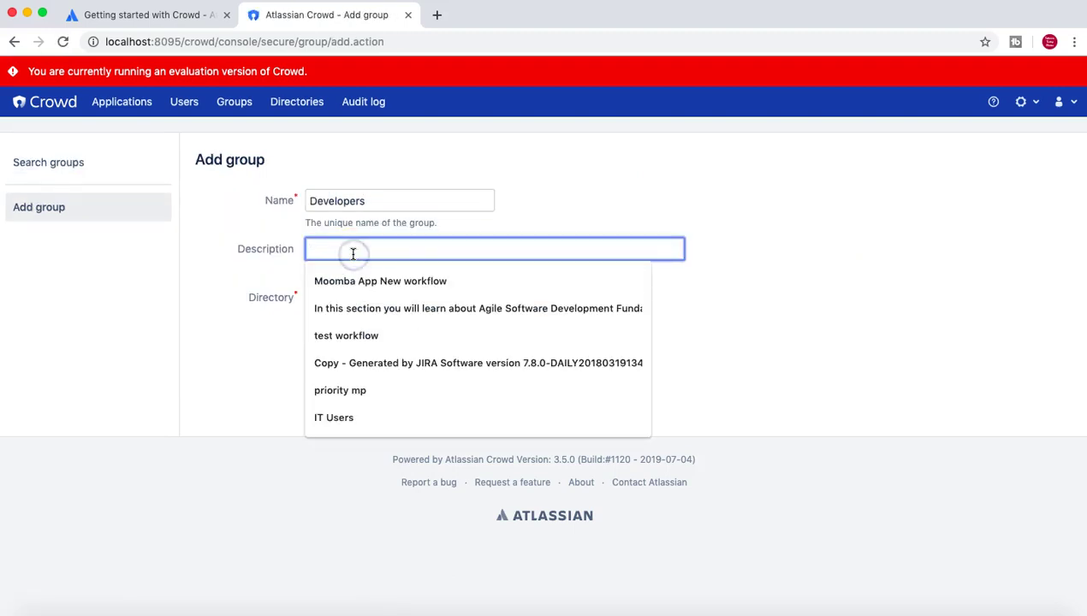
pyautogui.press('super+v')
pyautogui.click(332, 379)
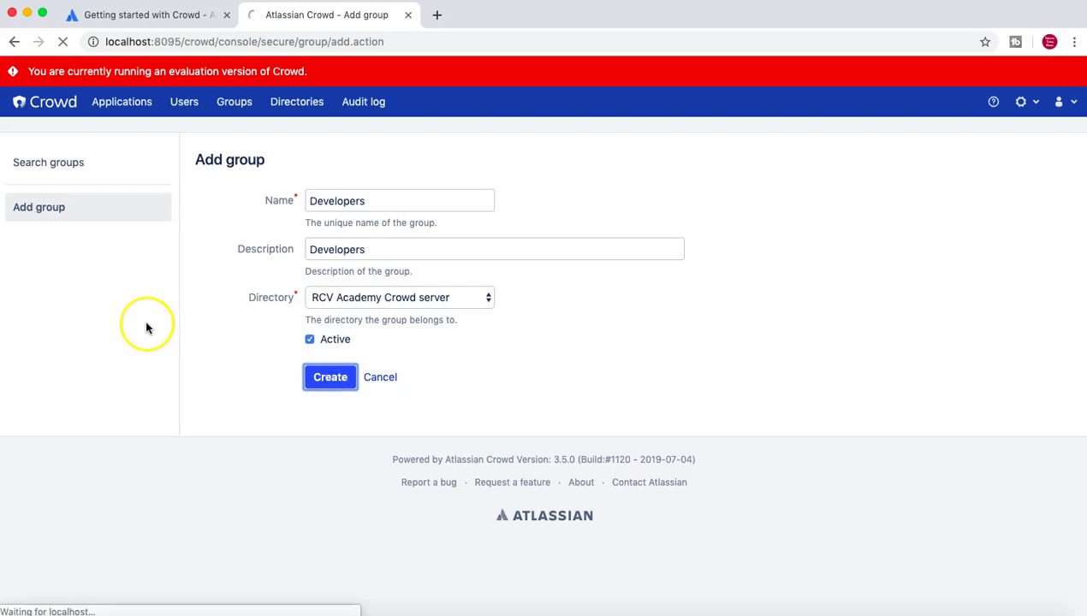
# Step: Add a Marketing group with description 'Marketing', then open the Developers group's details
pyautogui.click(58, 212)
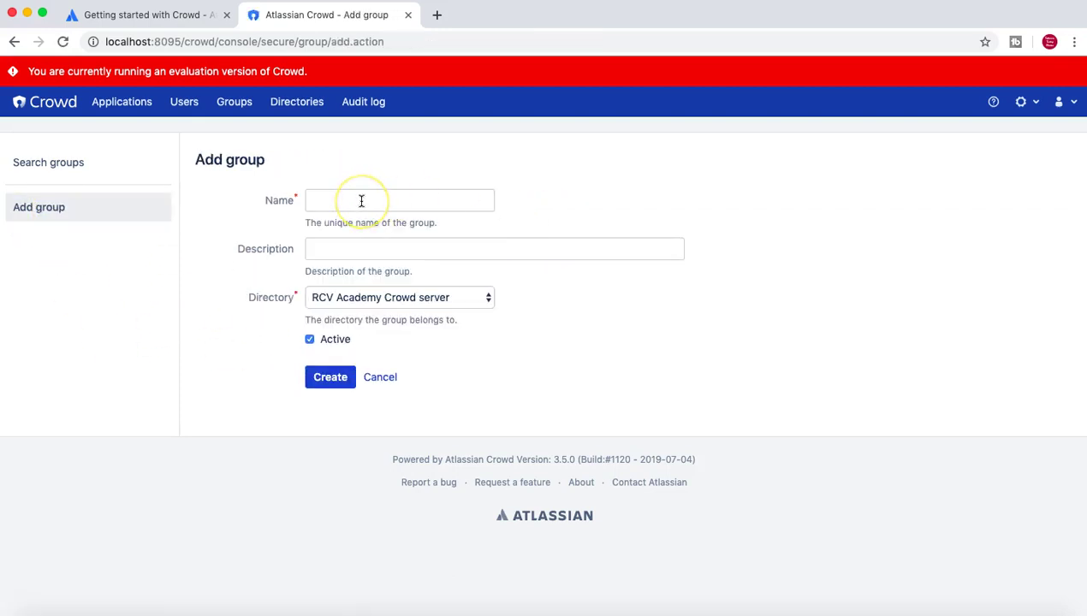
pyautogui.click(361, 202)
pyautogui.write('usiness')
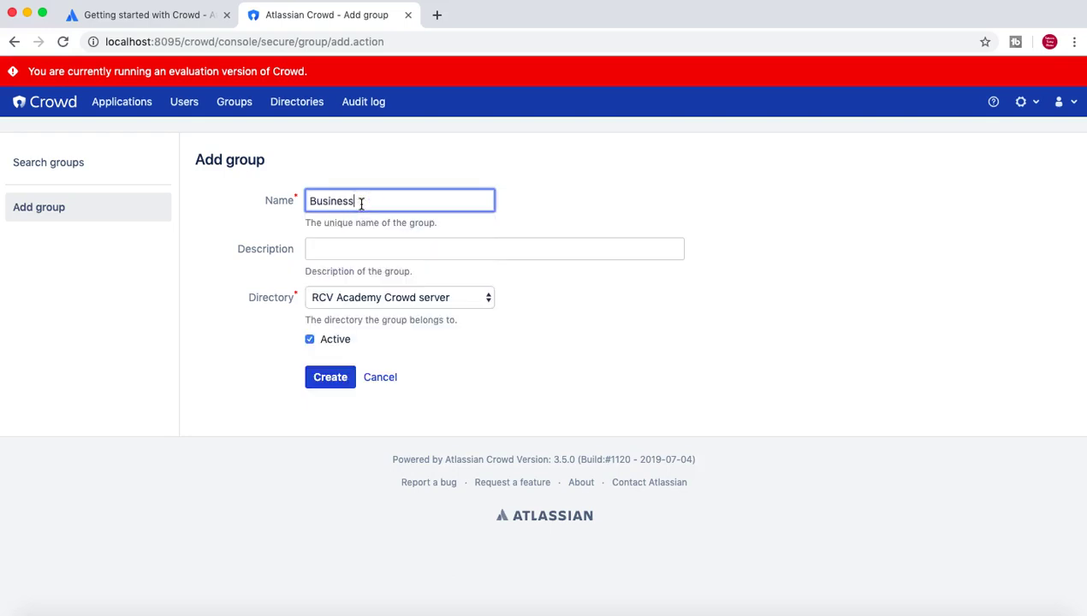
pyautogui.moveTo(361, 202); pyautogui.dragTo(312, 198)
pyautogui.click(377, 203)
pyautogui.write('Marketing')
pyautogui.click(368, 202)
pyautogui.click(342, 249)
pyautogui.write('Marketing')
pyautogui.click(340, 382)
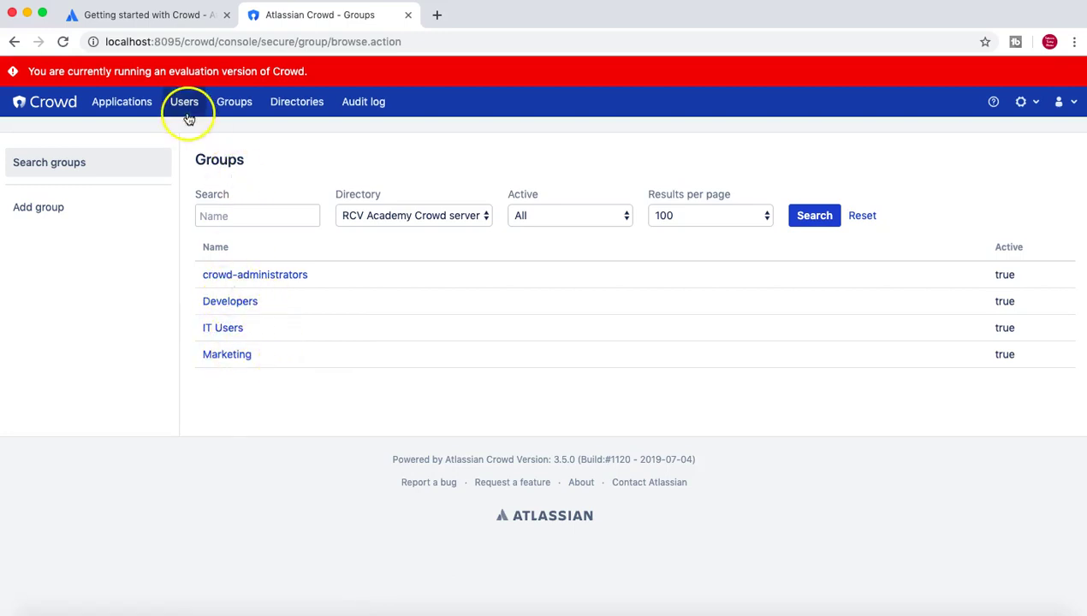
pyautogui.click(230, 304)
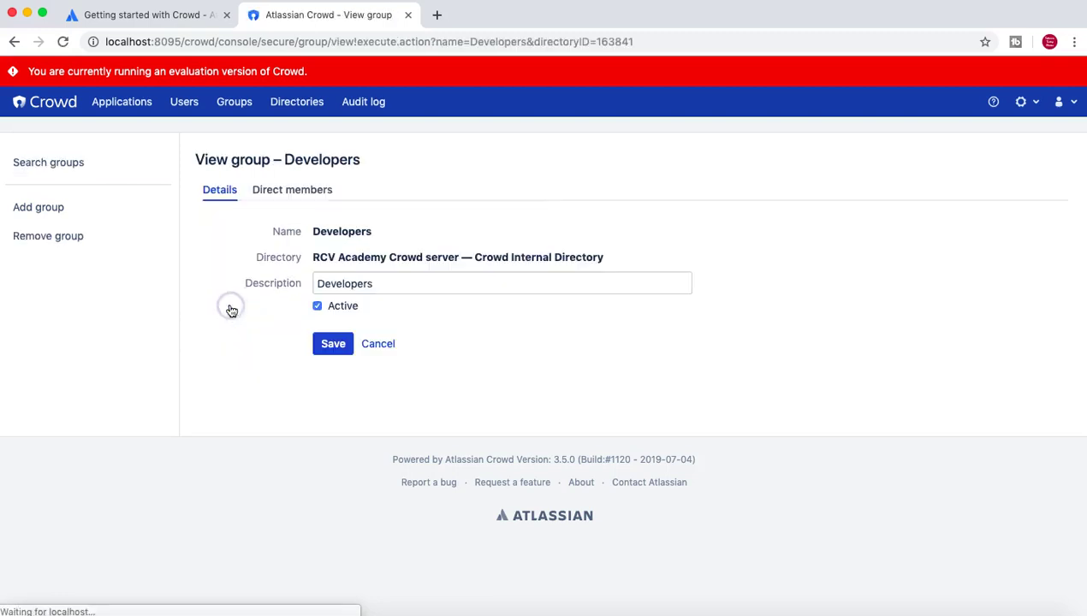
pyautogui.click(186, 104)
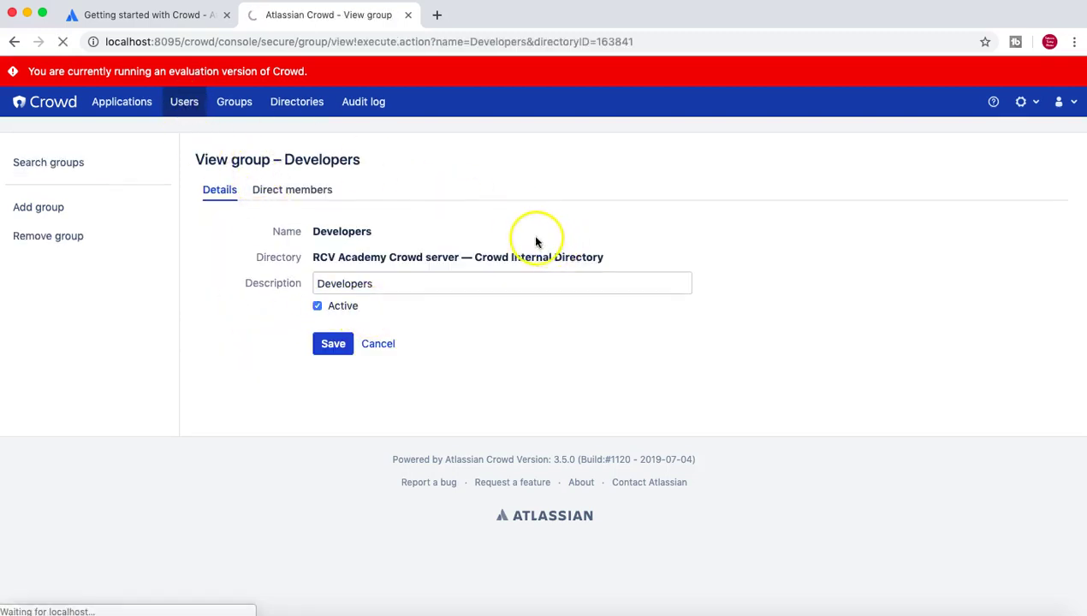
# Step: Add a user in the RCV Academy Crowd server directory with e-mail, username, password and names
pyautogui.click(21, 210)
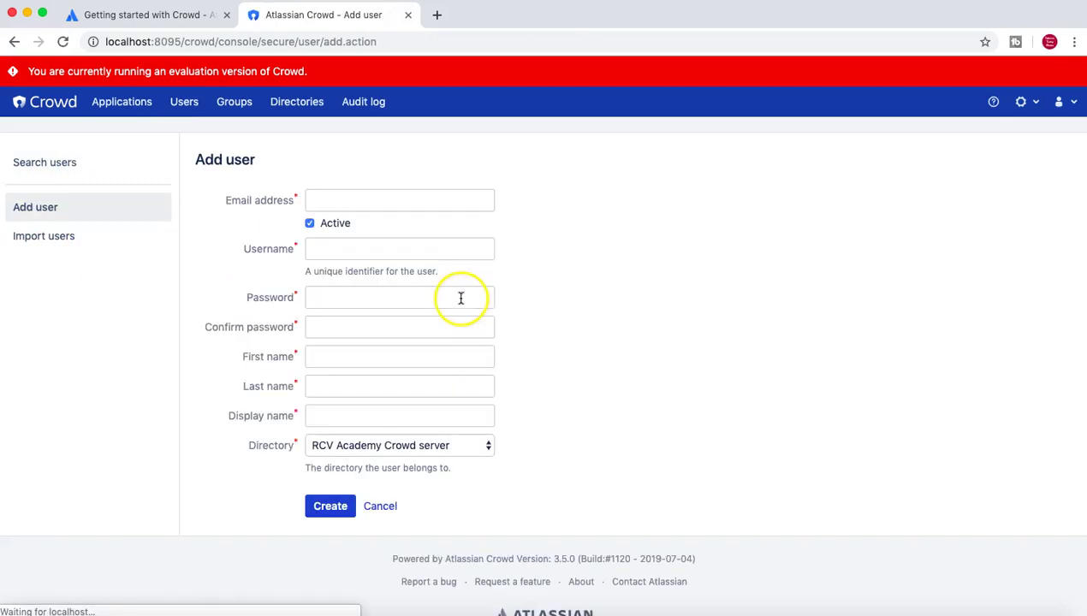
pyautogui.click(374, 200)
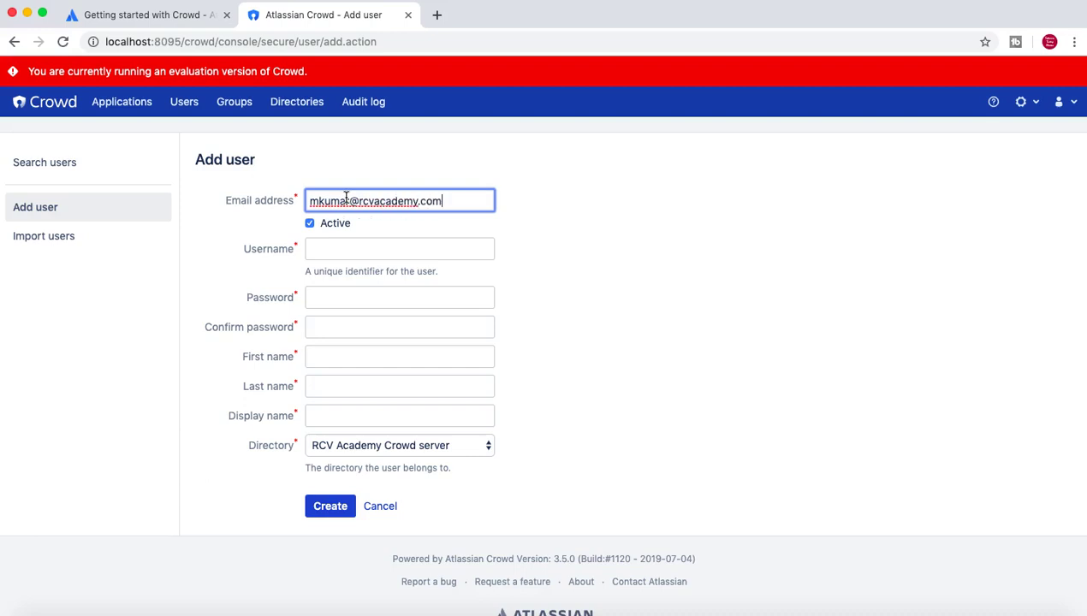
pyautogui.click(351, 249)
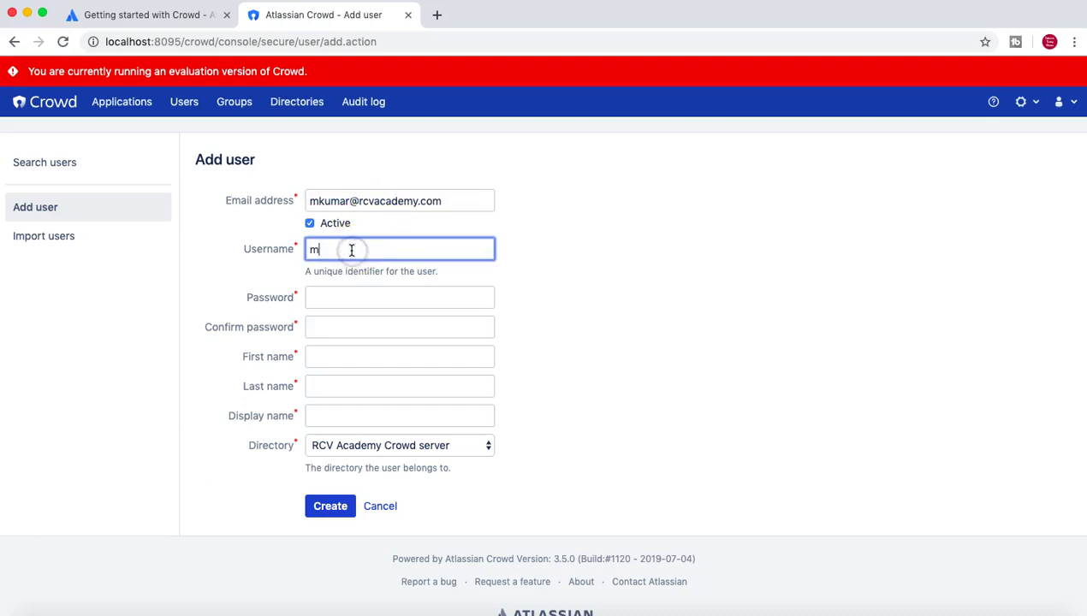
pyautogui.click(355, 297)
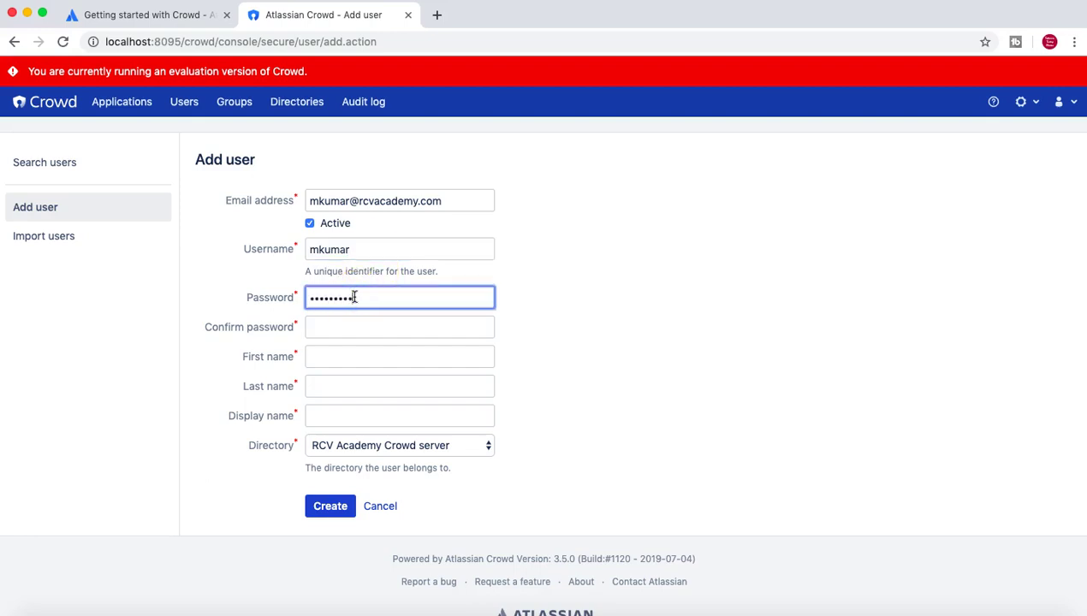
pyautogui.click(346, 327)
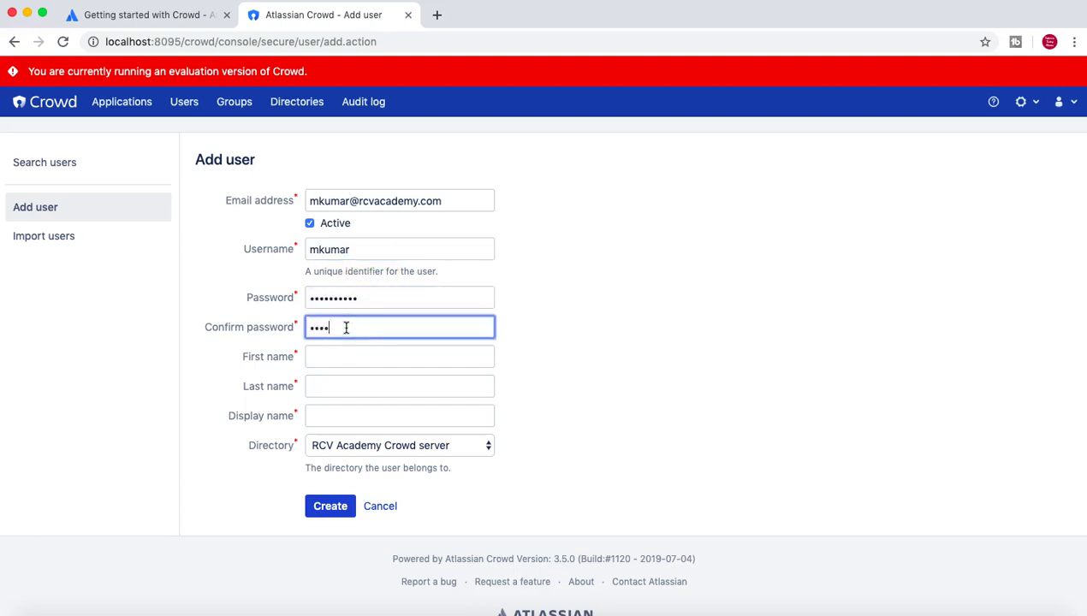
pyautogui.click(328, 351)
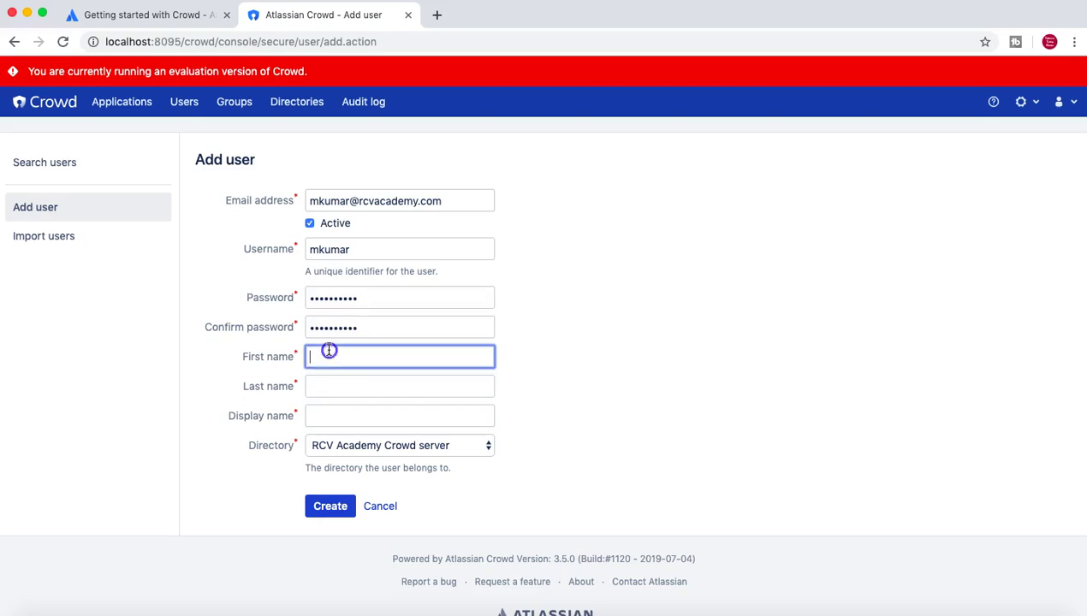
pyautogui.click(338, 386)
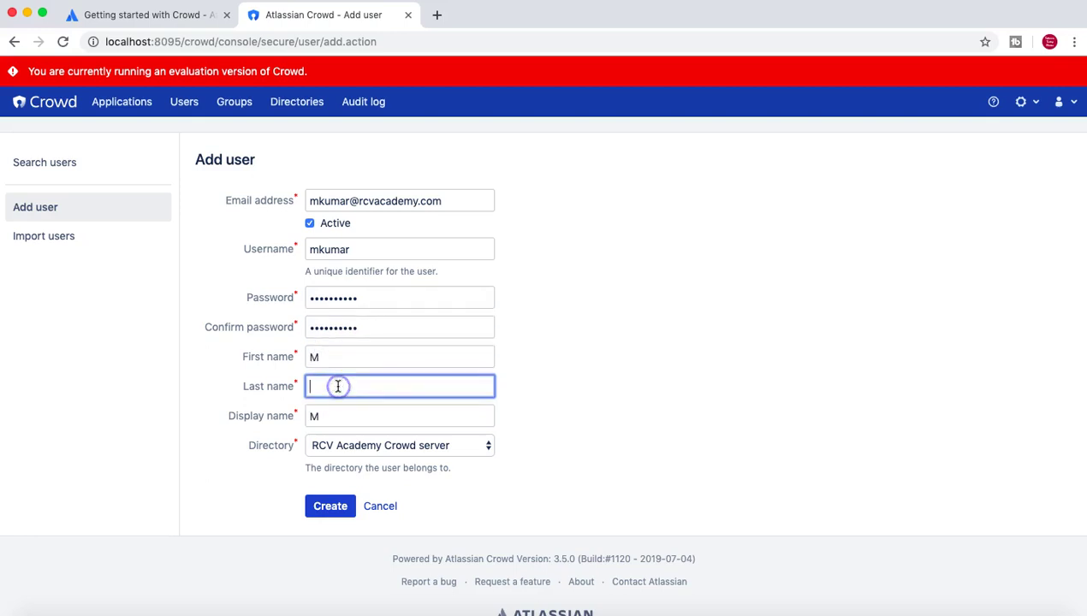
pyautogui.click(674, 376)
pyautogui.click(330, 506)
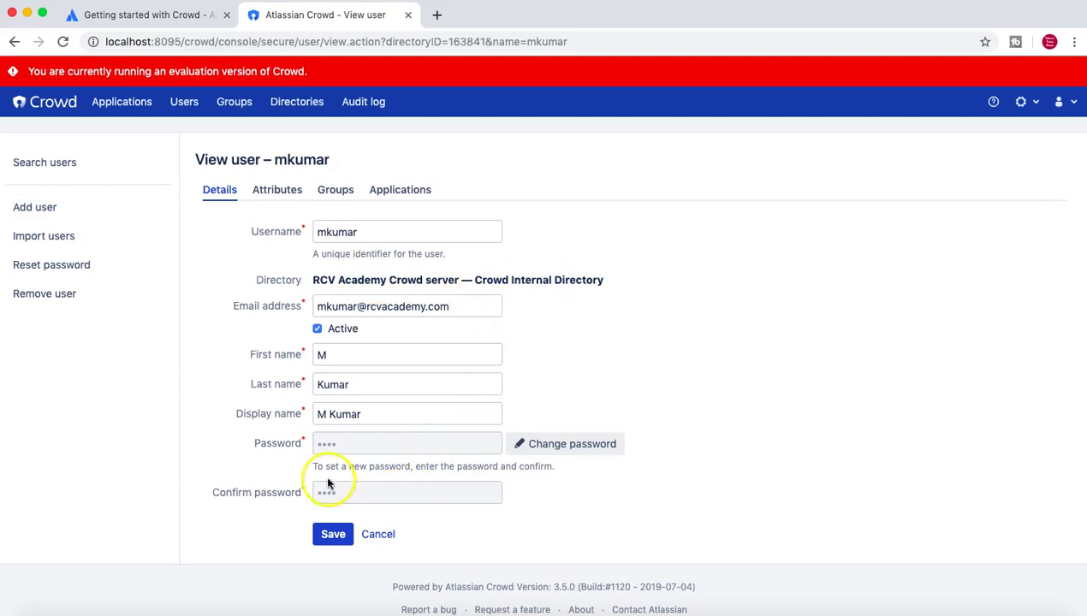
# Step: Check the new user's Groups tab, then list all four groups
pyautogui.scroll(-1, 468, 368)
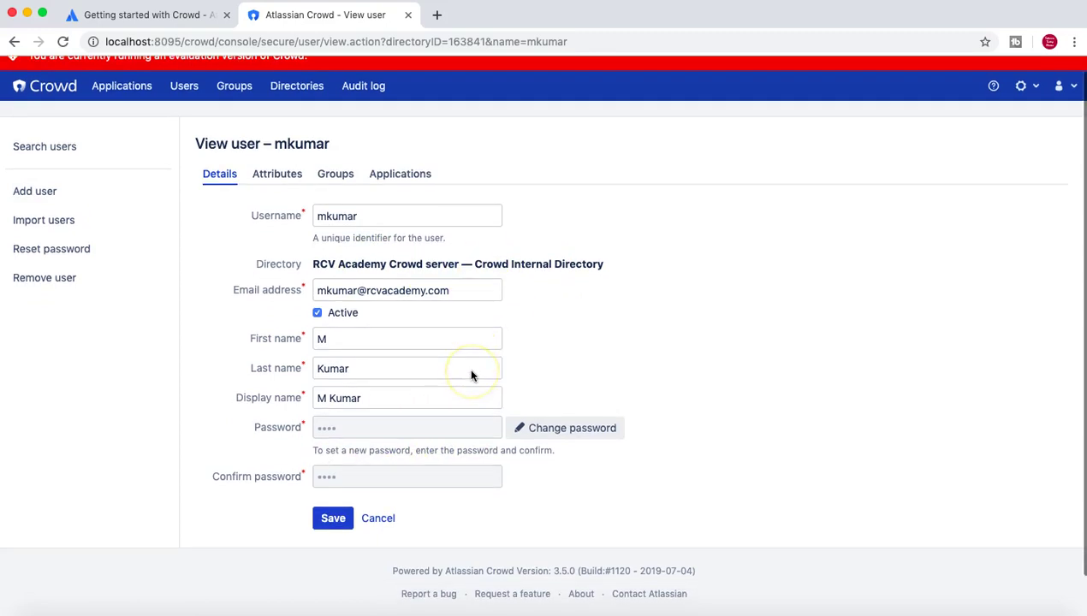
pyautogui.click(338, 176)
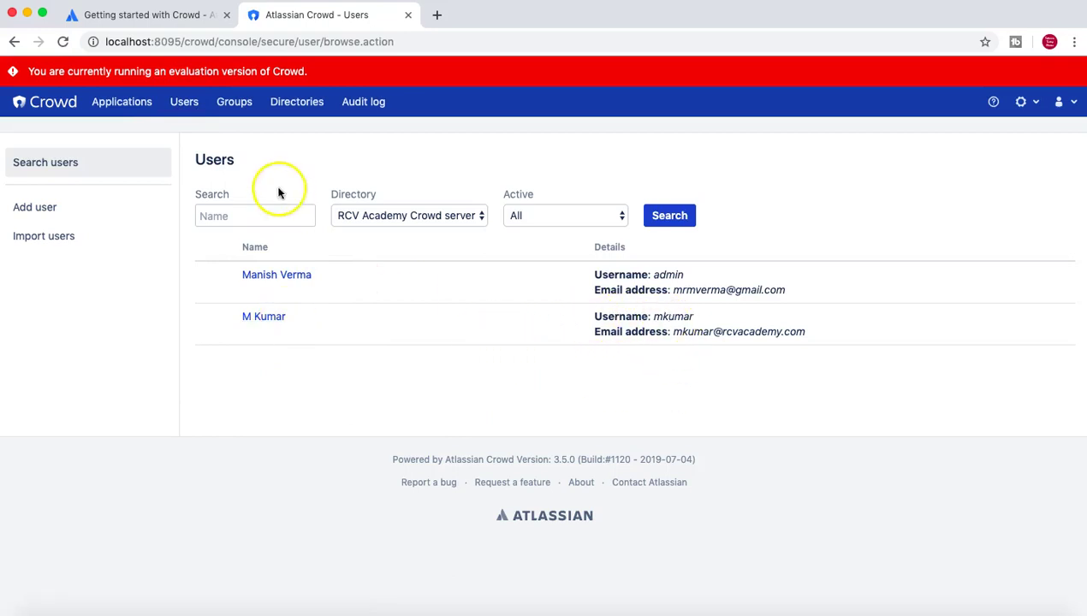
pyautogui.click(234, 110)
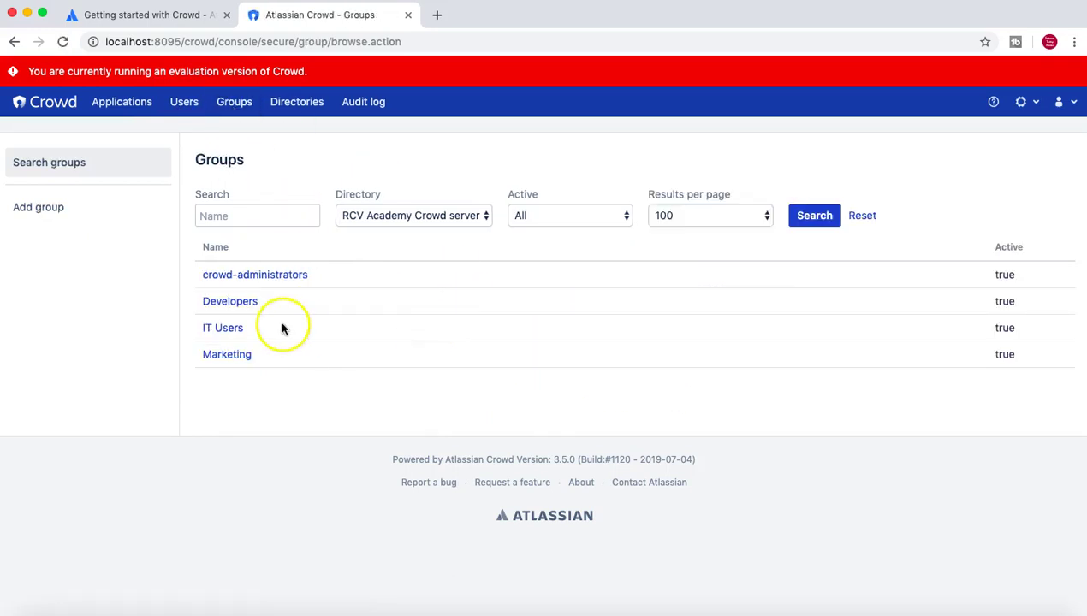
# Step: Add the new user as a direct member of Developers and return to the Users list
pyautogui.click(238, 303)
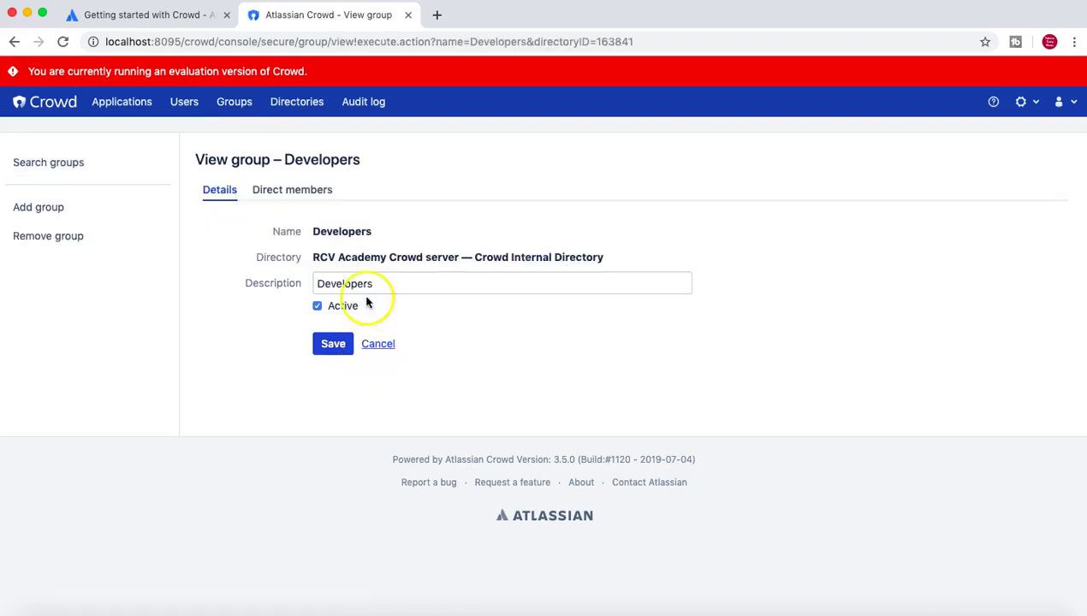
pyautogui.click(285, 196)
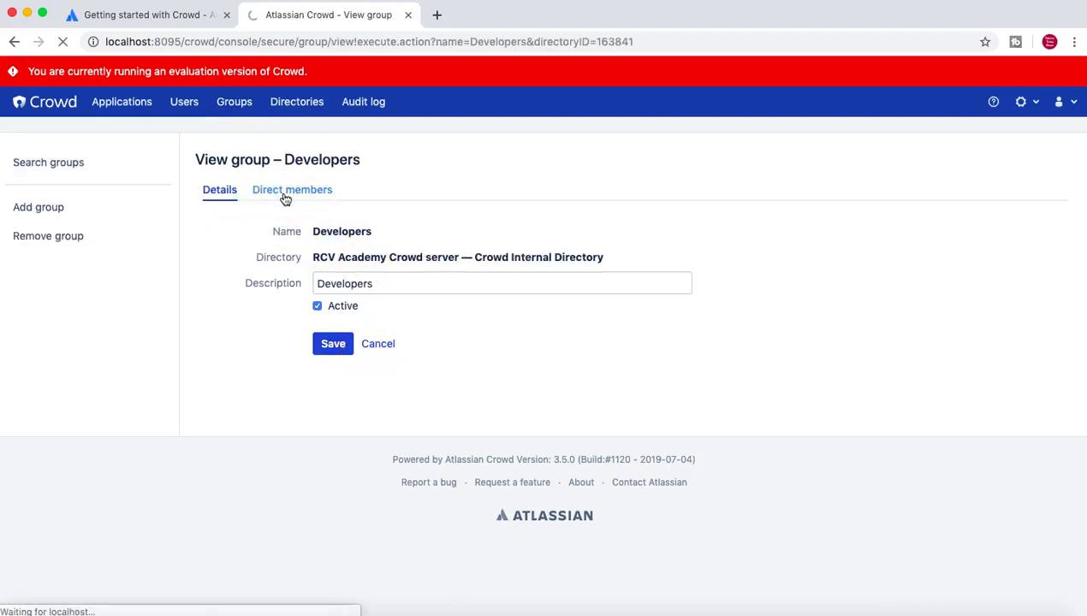
pyautogui.click(286, 198)
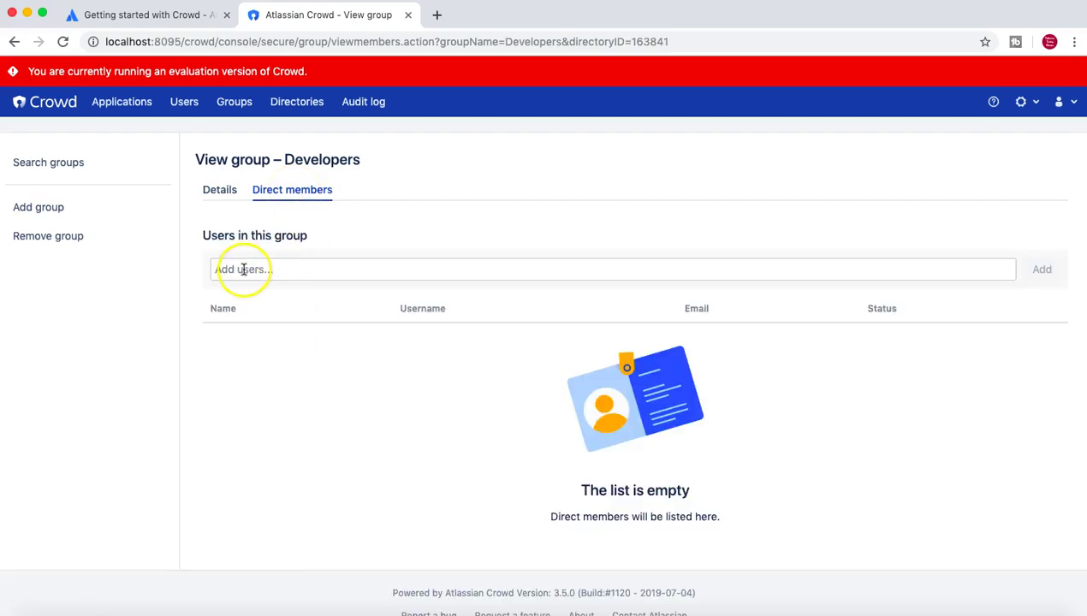
pyautogui.click(250, 268)
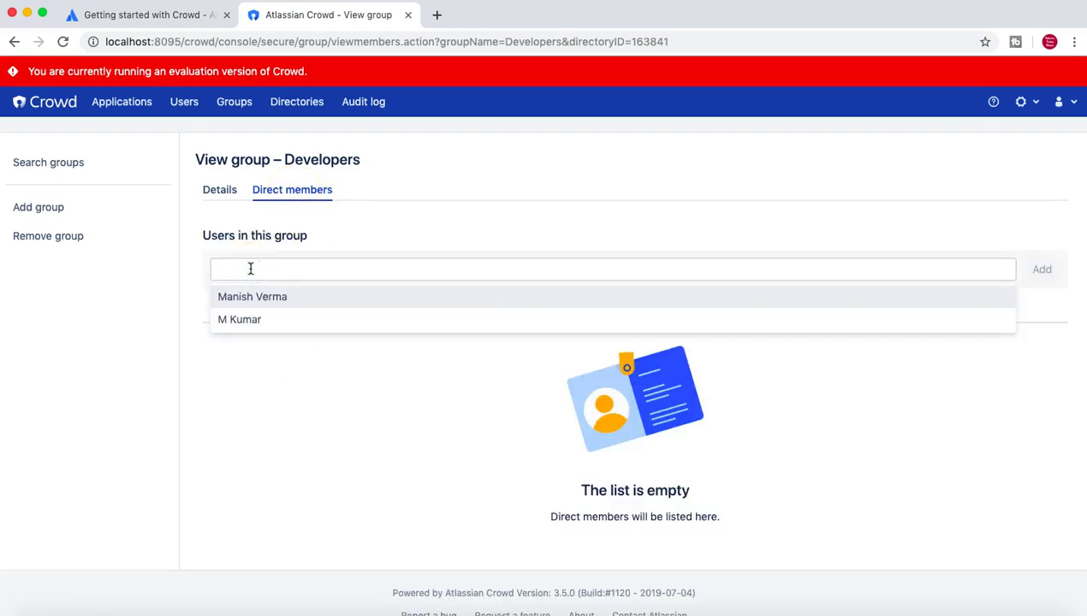
pyautogui.click(245, 322)
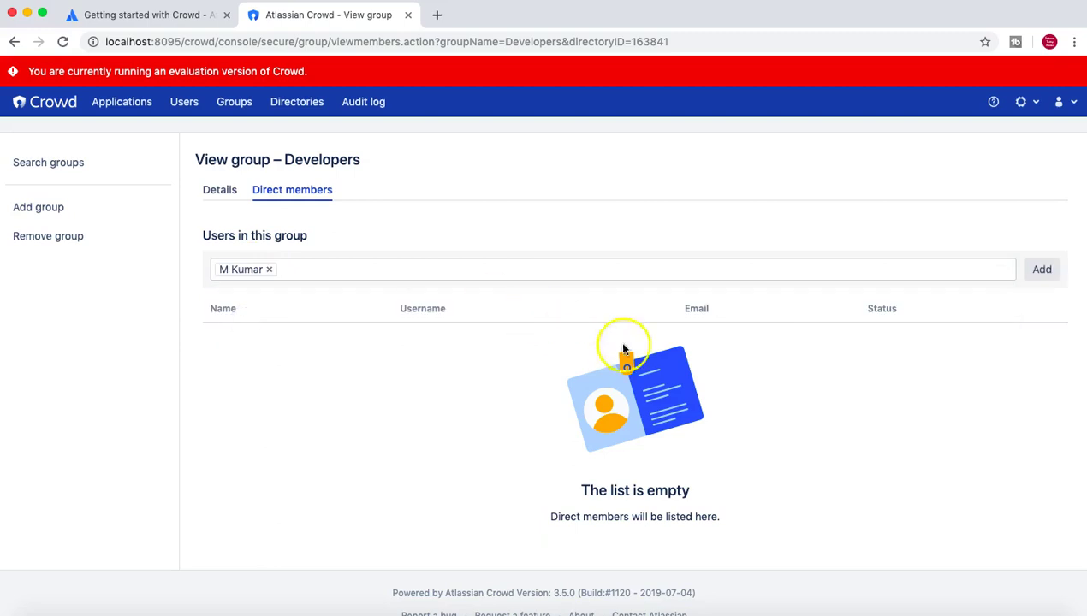
pyautogui.click(1042, 269)
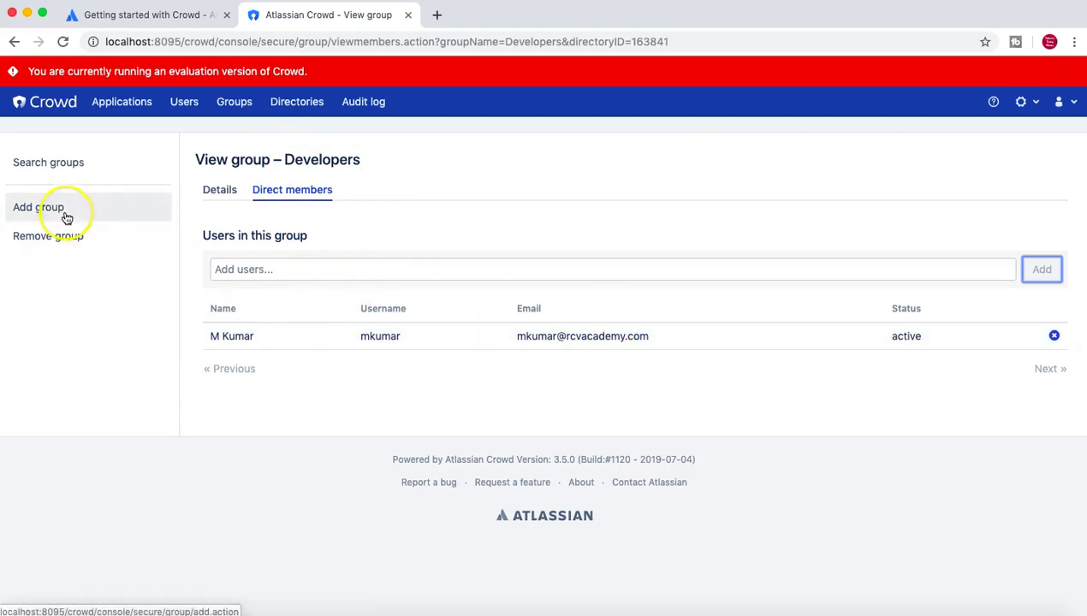
pyautogui.click(184, 102)
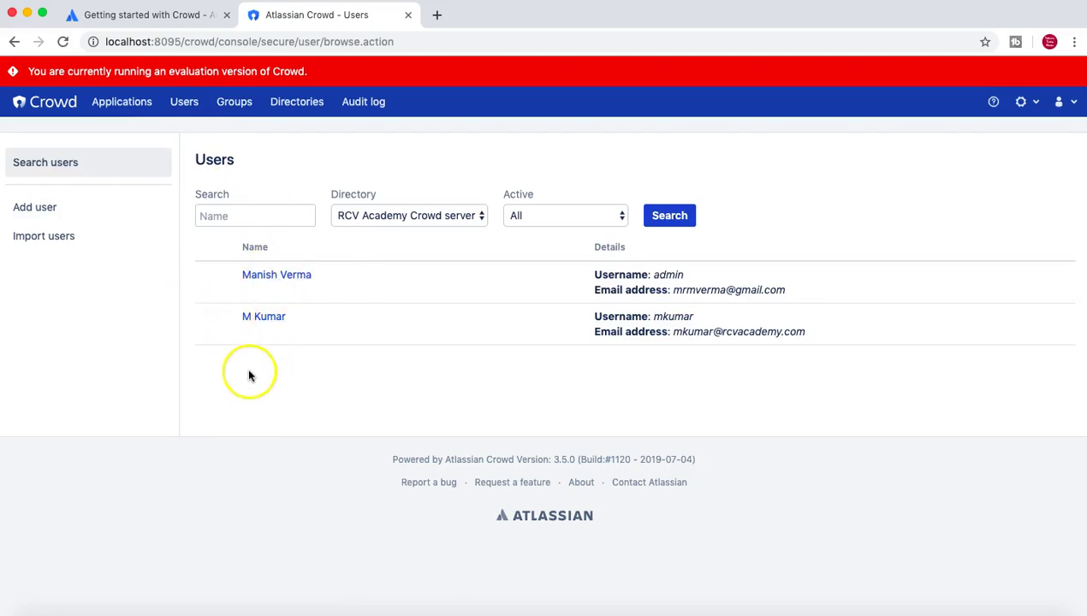
# Step: Reopen the Developers group's direct members to confirm the new user is listed
pyautogui.click(239, 101)
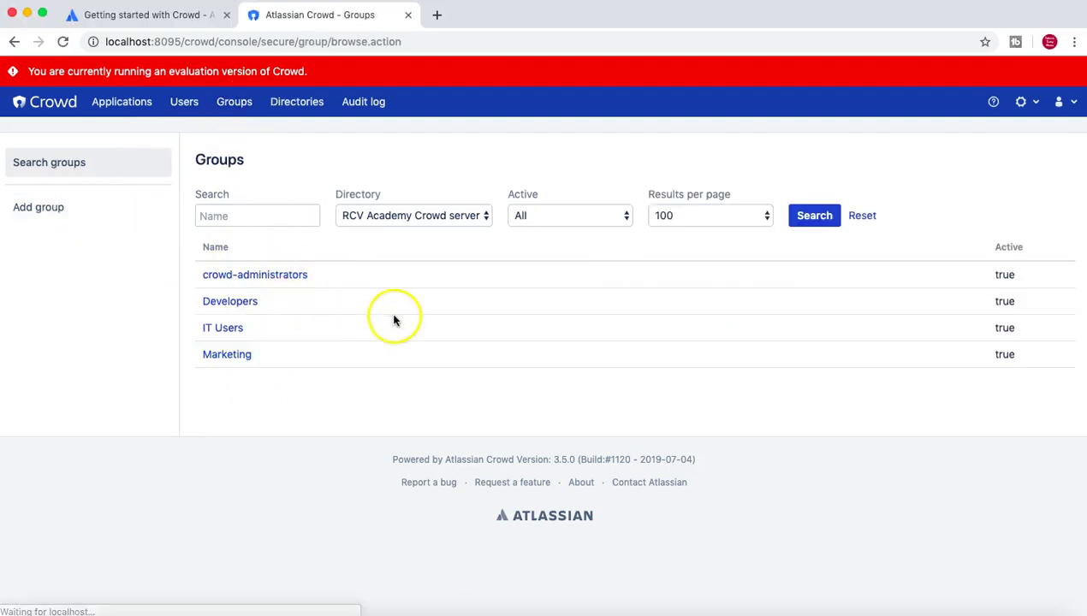
pyautogui.click(232, 304)
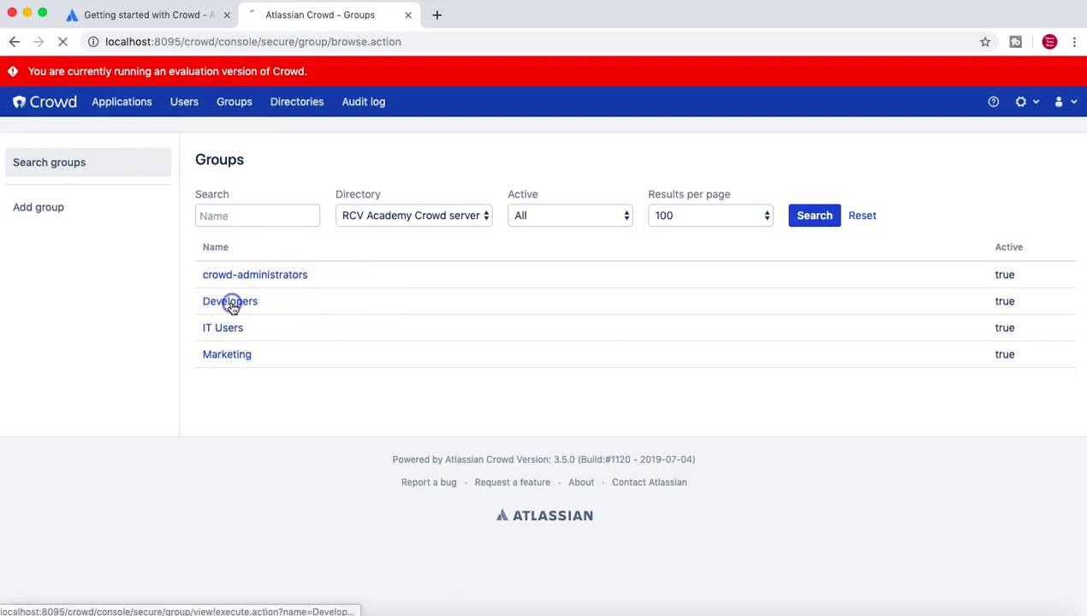
pyautogui.click(286, 194)
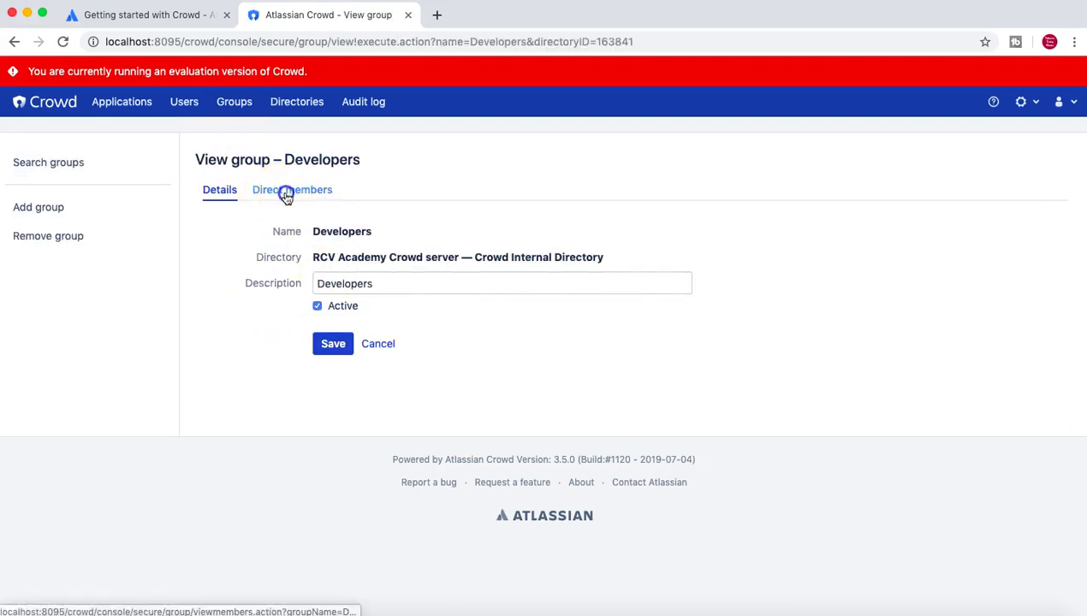
pyautogui.click(346, 272)
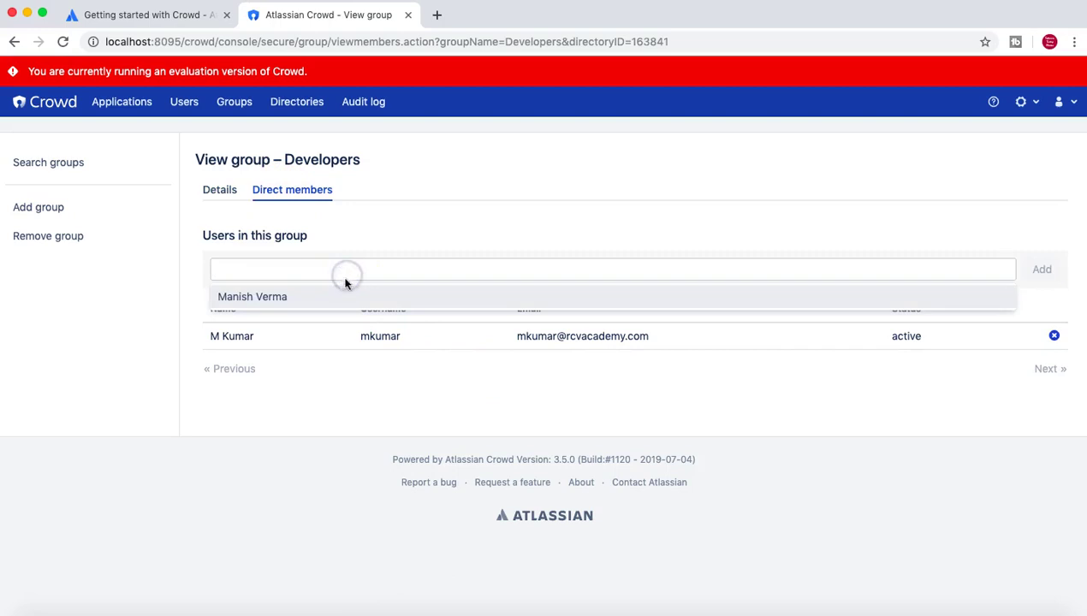
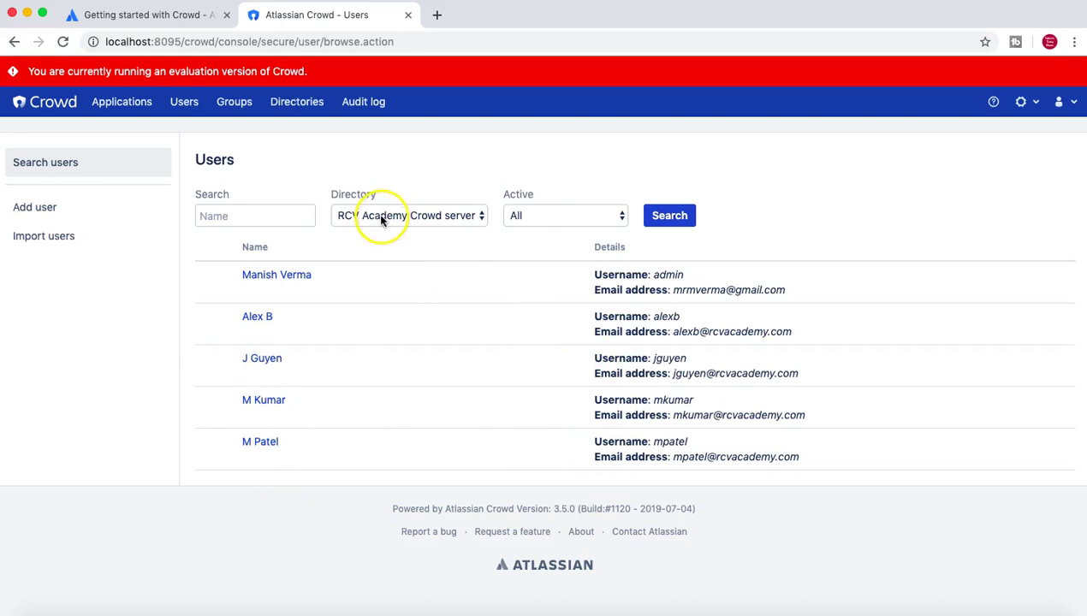
# Step: Add a user from the directory to the IT Users group's direct members
pyautogui.click(237, 104)
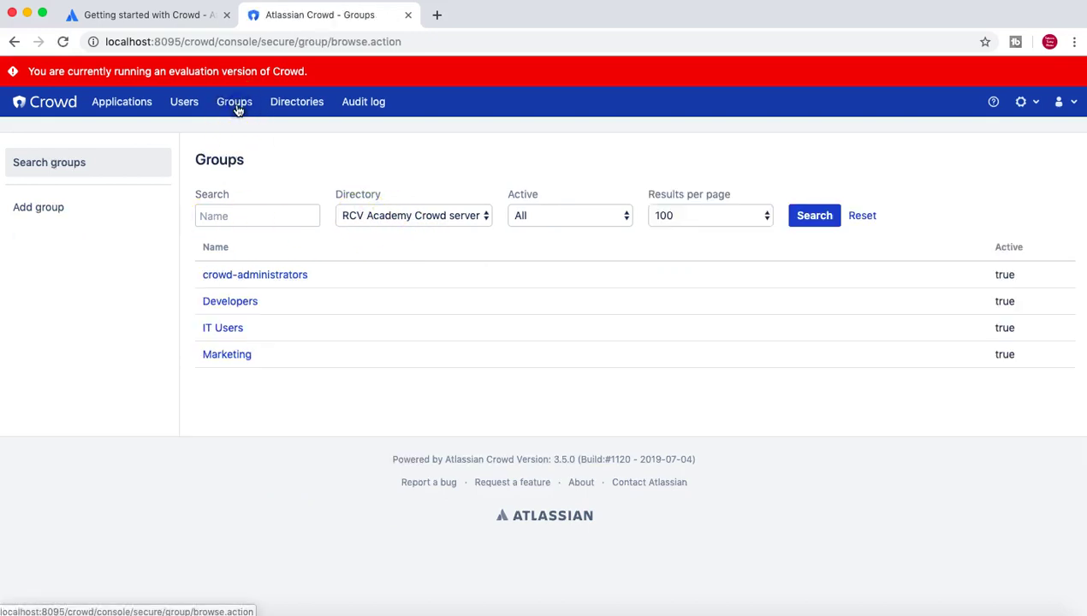
pyautogui.click(229, 330)
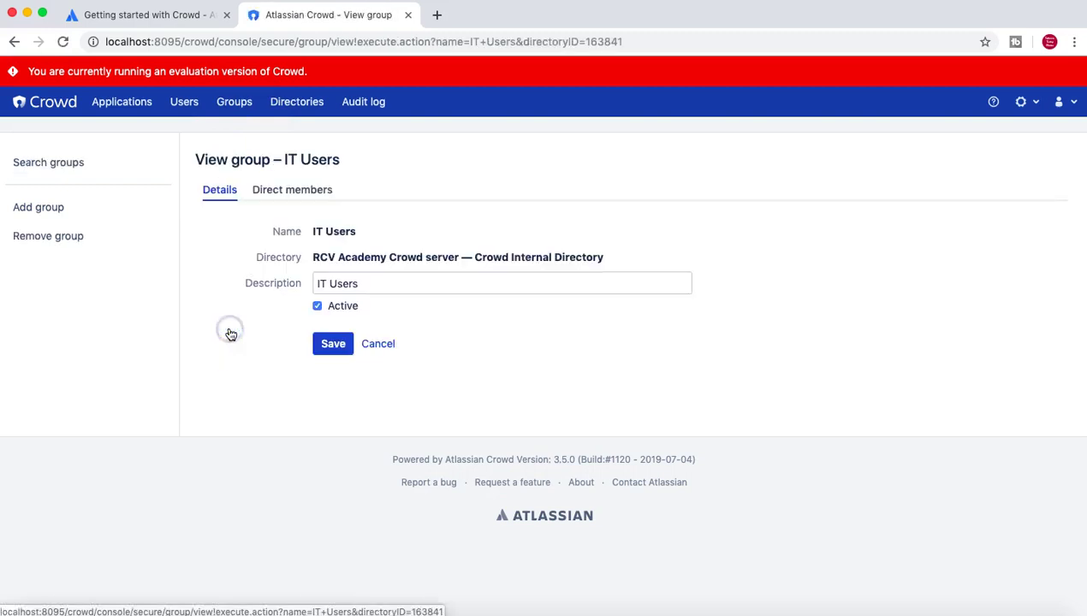
pyautogui.click(296, 192)
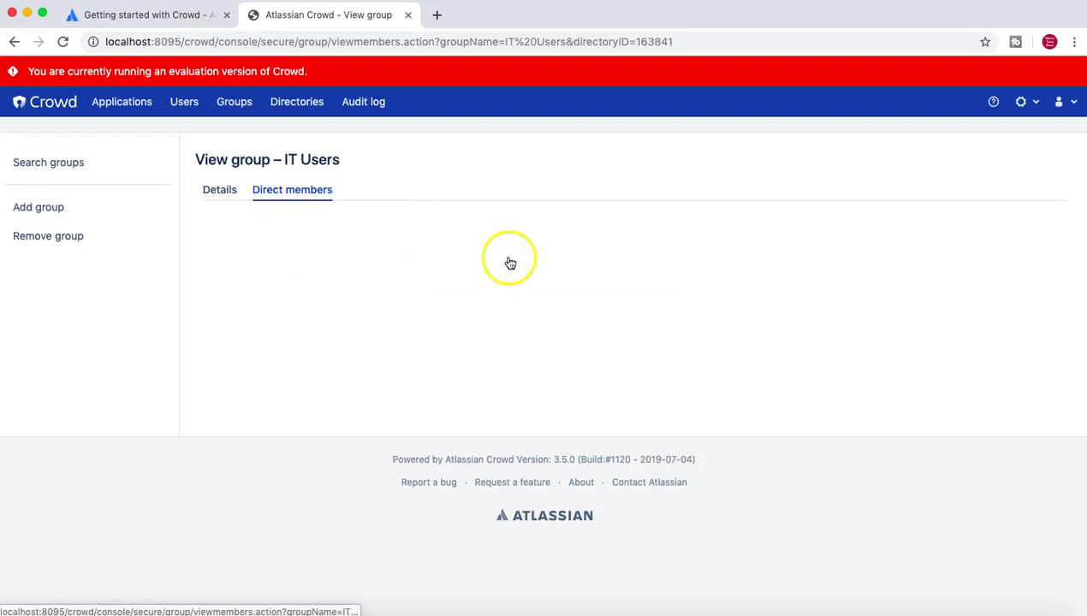
pyautogui.click(424, 268)
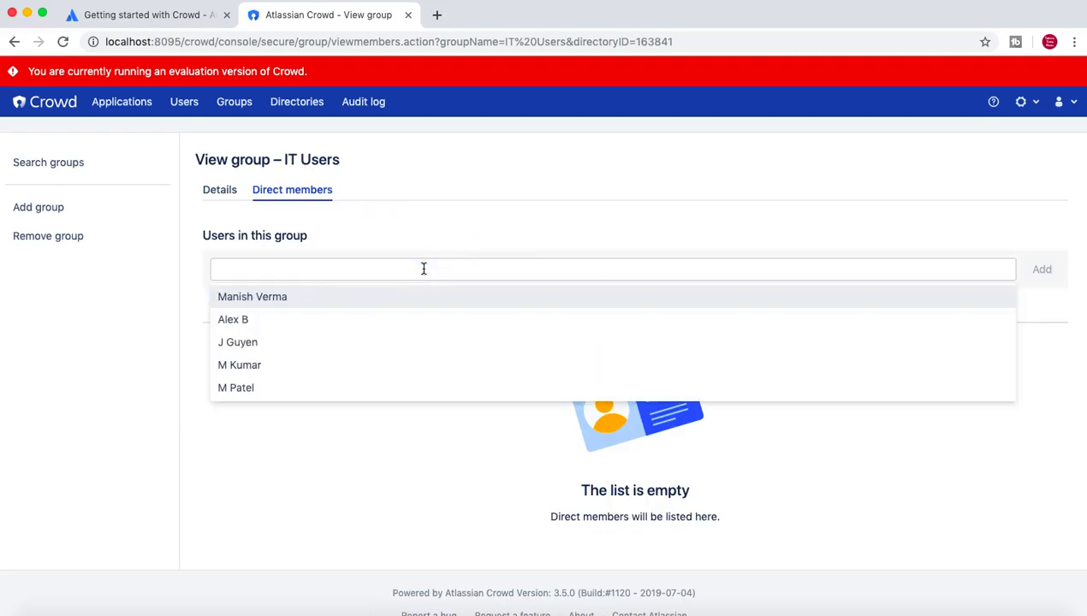
pyautogui.click(313, 347)
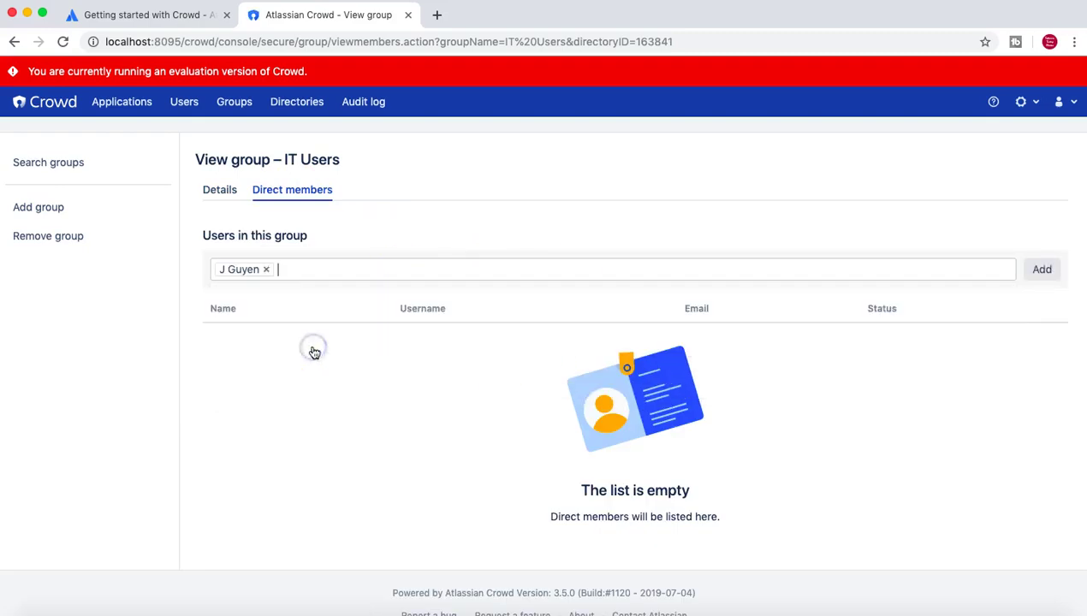
pyautogui.click(1041, 270)
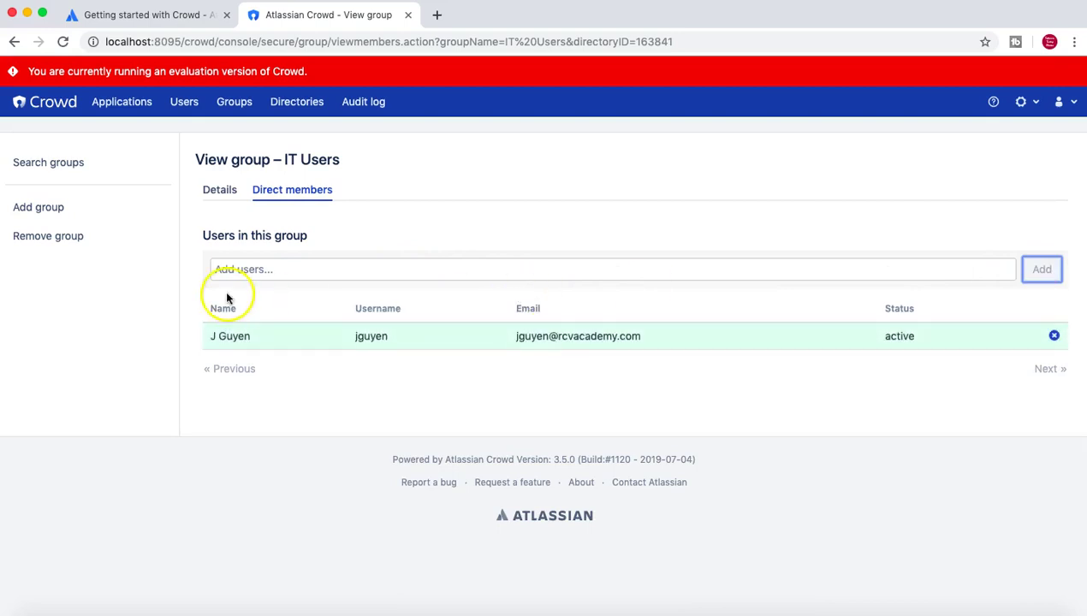
# Step: Add a user from the directory to the Marketing group's direct members
pyautogui.click(234, 102)
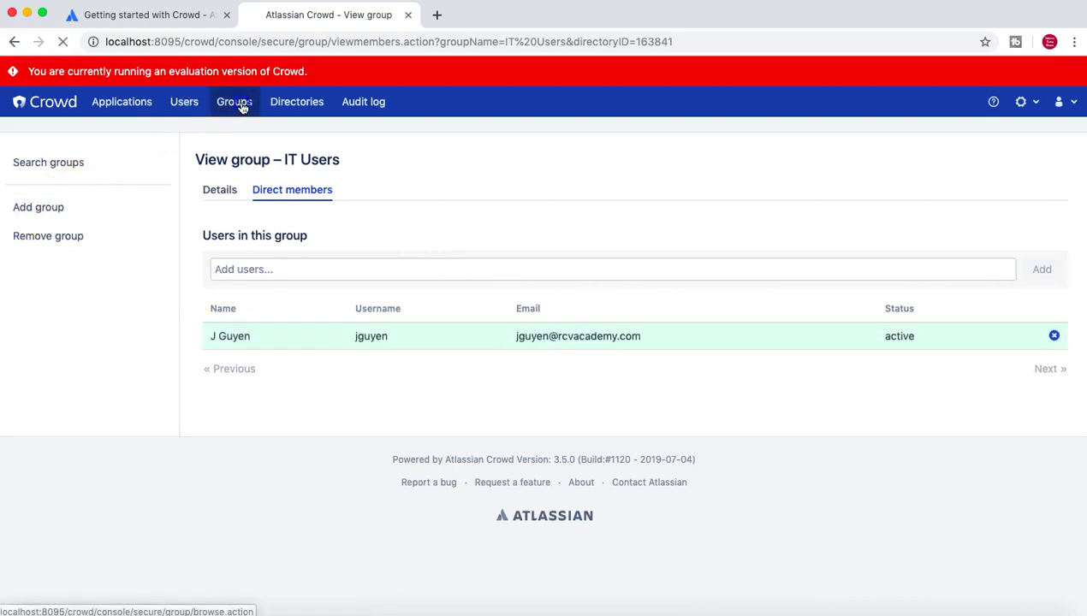
pyautogui.click(227, 356)
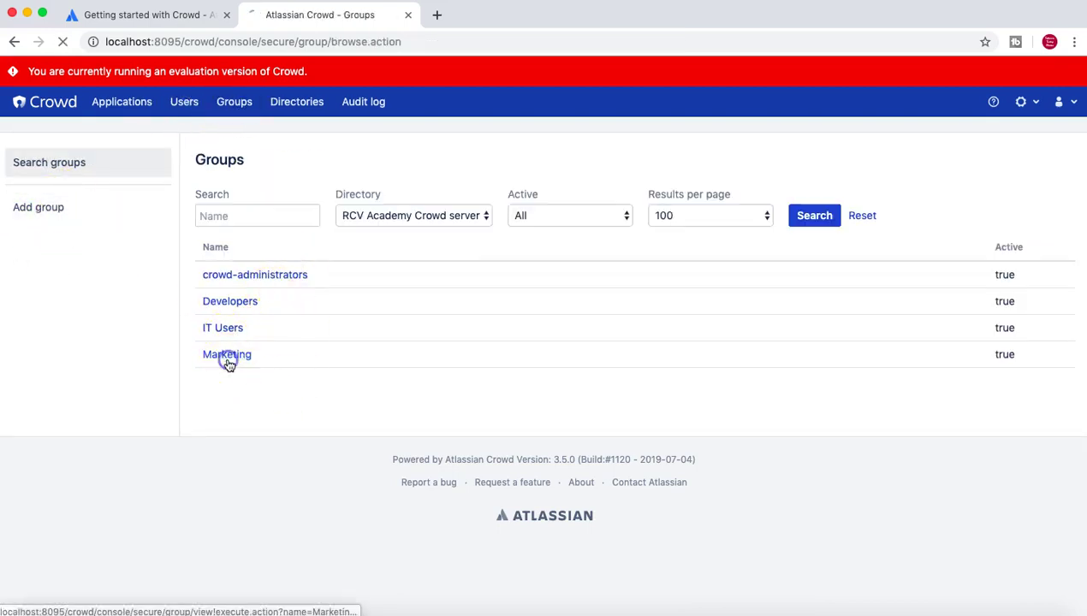
pyautogui.click(303, 189)
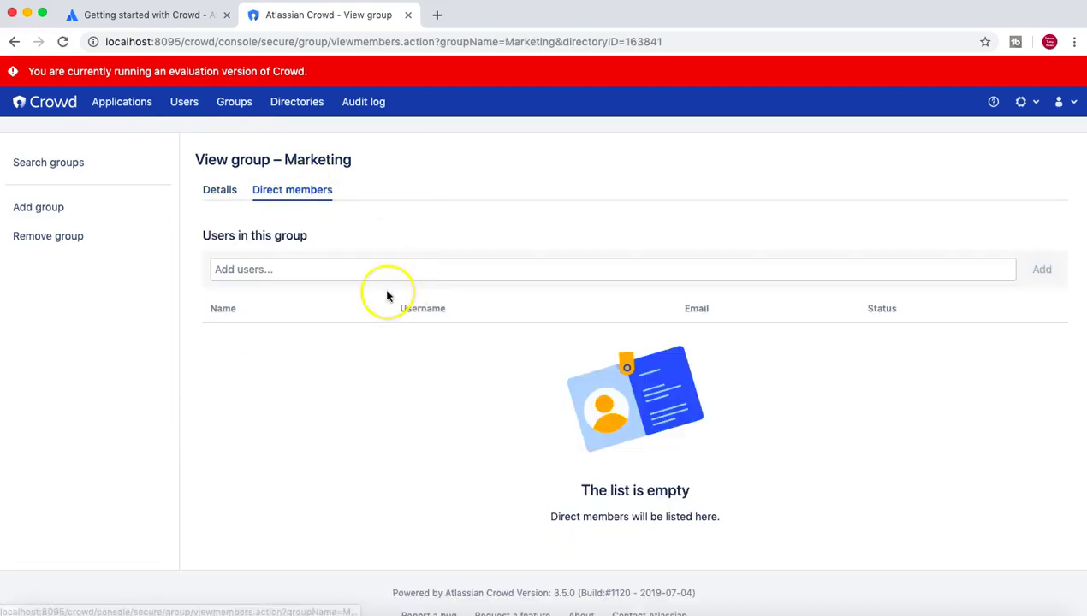
pyautogui.click(307, 269)
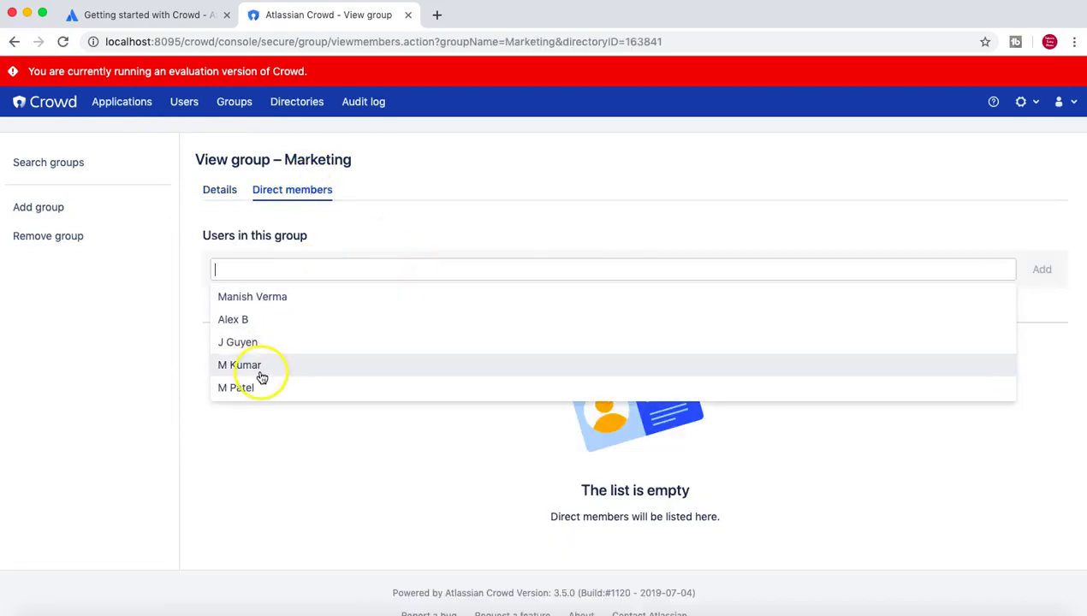
pyautogui.click(260, 369)
pyautogui.click(1042, 270)
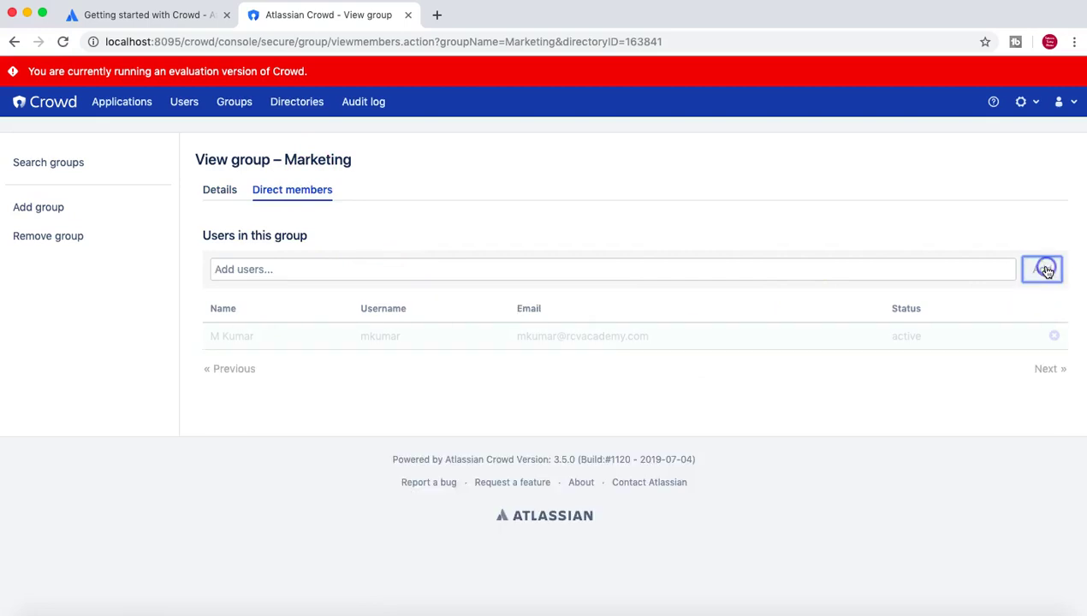
# Step: Add another user to the Developers group's direct members
pyautogui.click(234, 102)
pyautogui.click(247, 301)
pyautogui.click(288, 190)
pyautogui.click(366, 270)
pyautogui.click(278, 322)
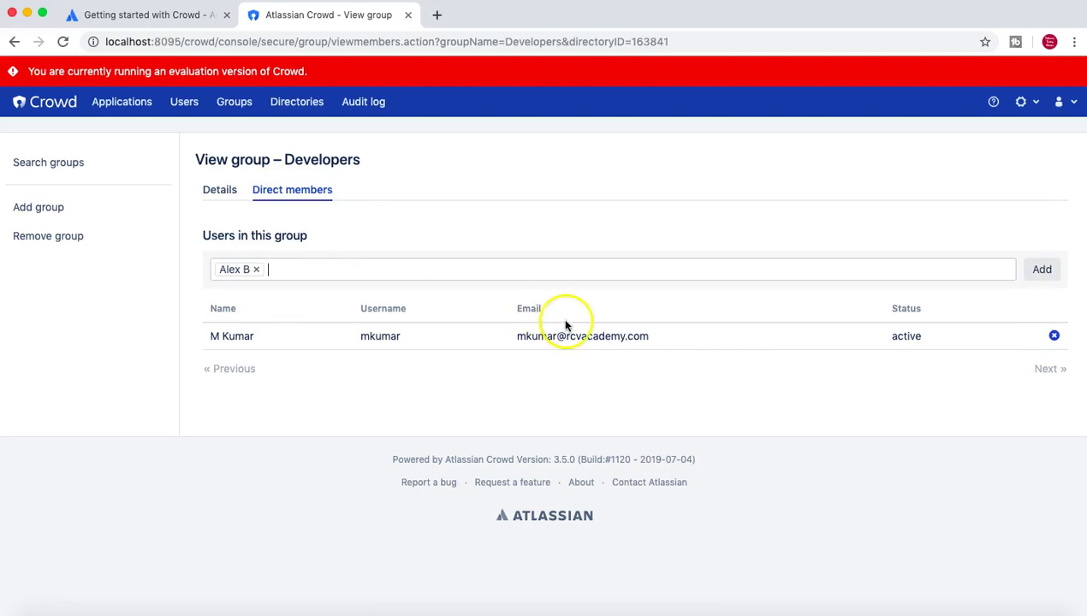
pyautogui.click(1046, 269)
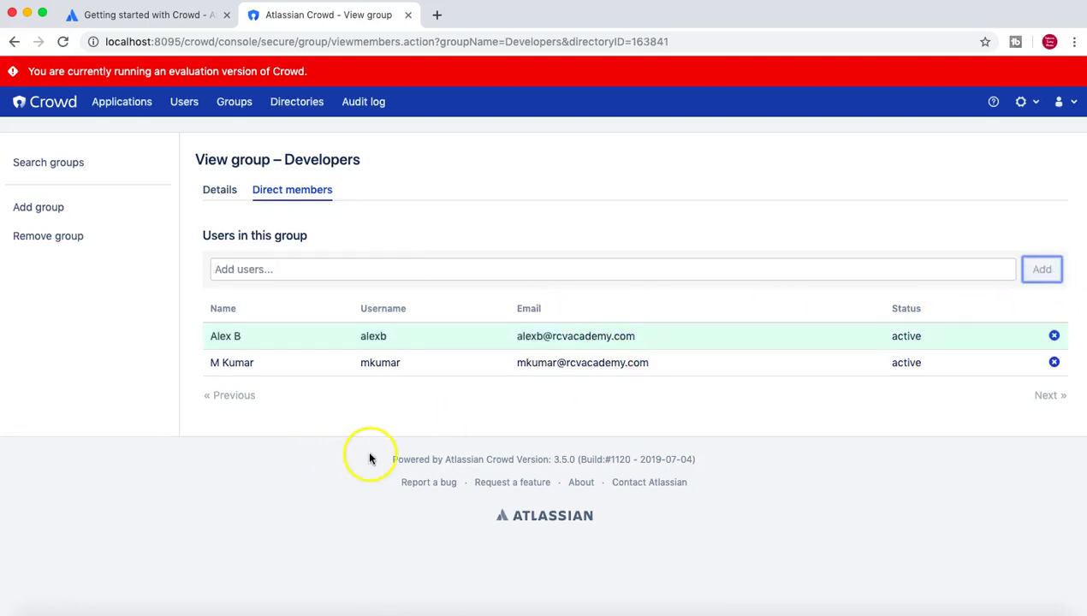
# Step: Recheck the Developers group's direct members, then return to the Groups list via Users
pyautogui.click(228, 104)
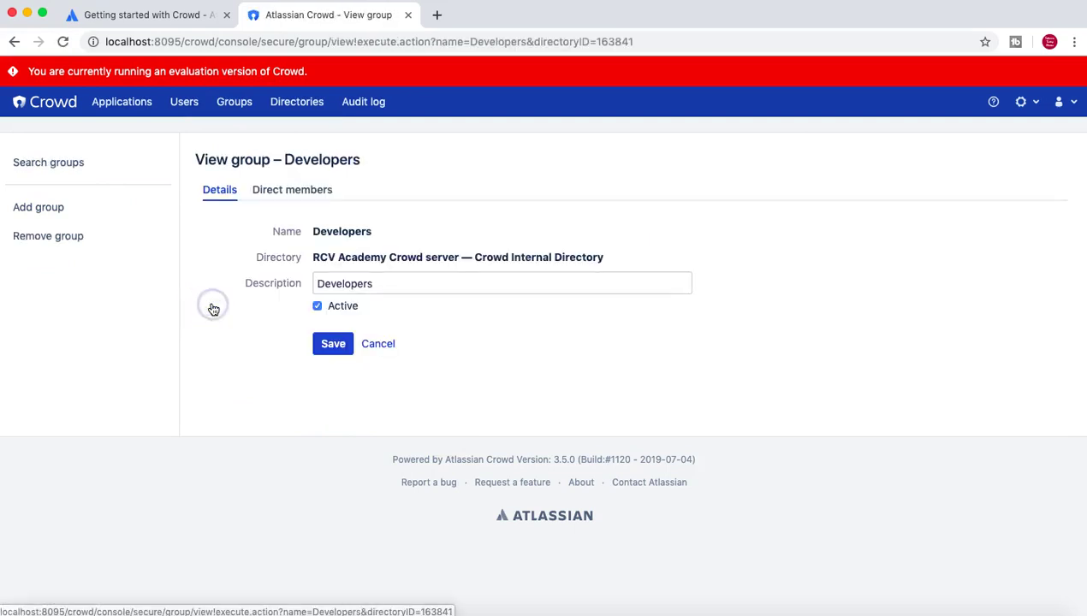
pyautogui.click(297, 193)
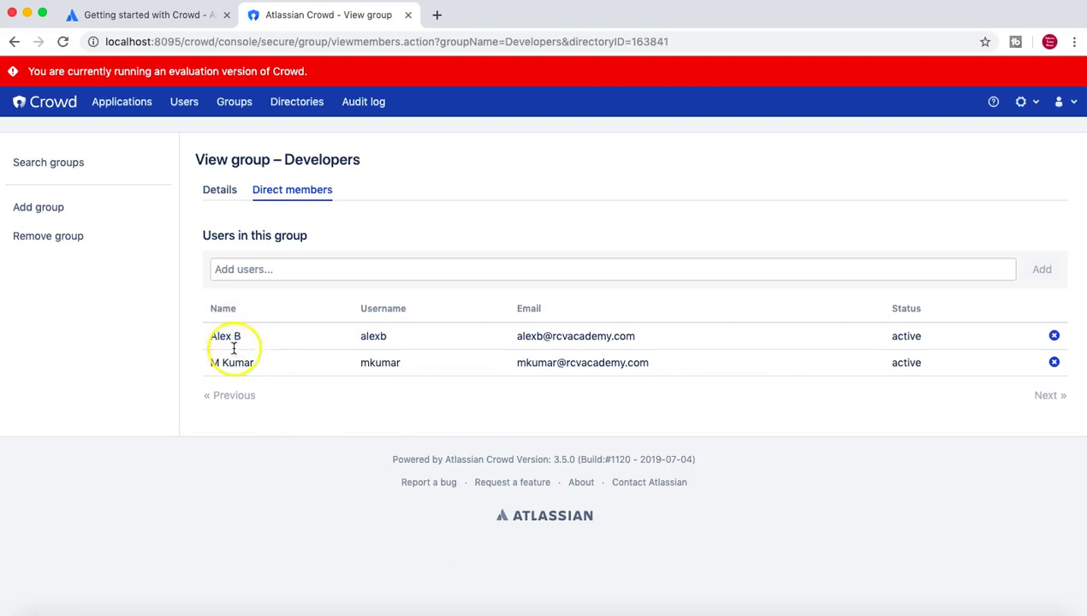
pyautogui.click(184, 102)
pyautogui.click(233, 102)
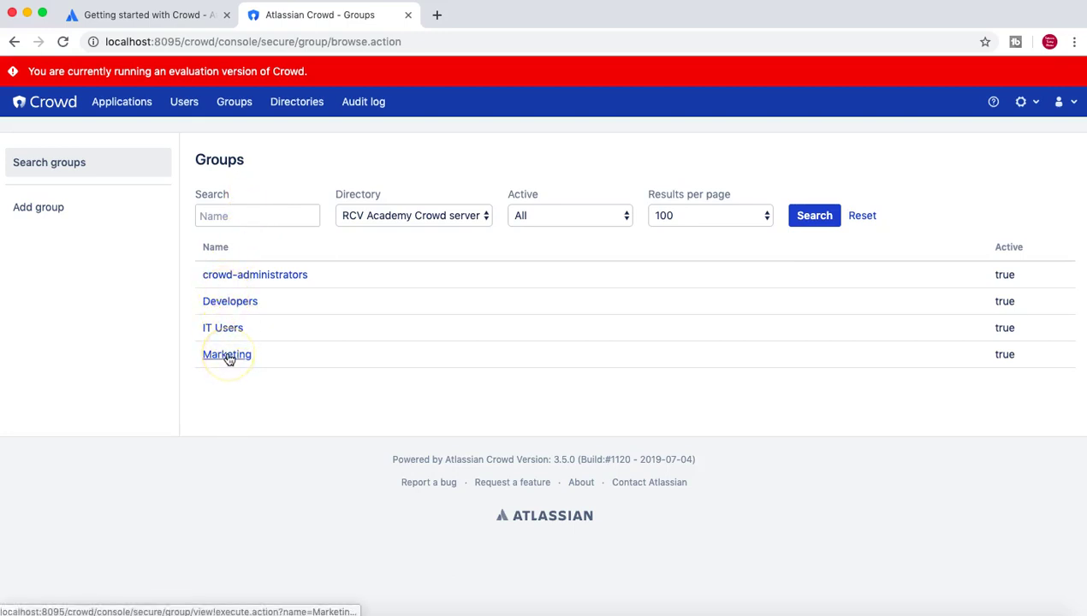
# Step: Check the single administrator in crowd-administrators' direct members, then go to Applications
pyautogui.click(257, 275)
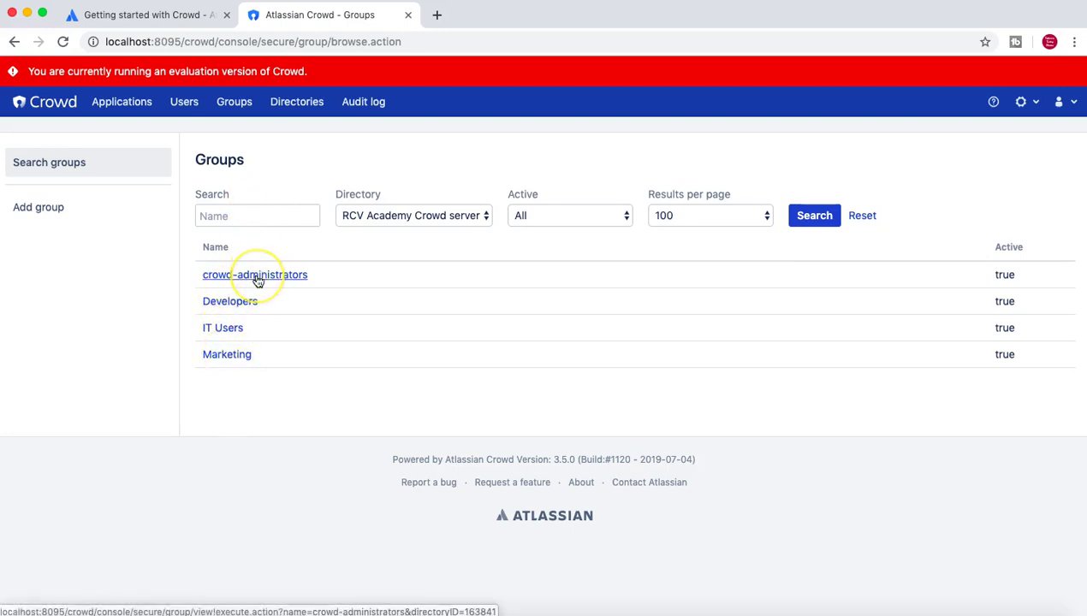
pyautogui.click(257, 279)
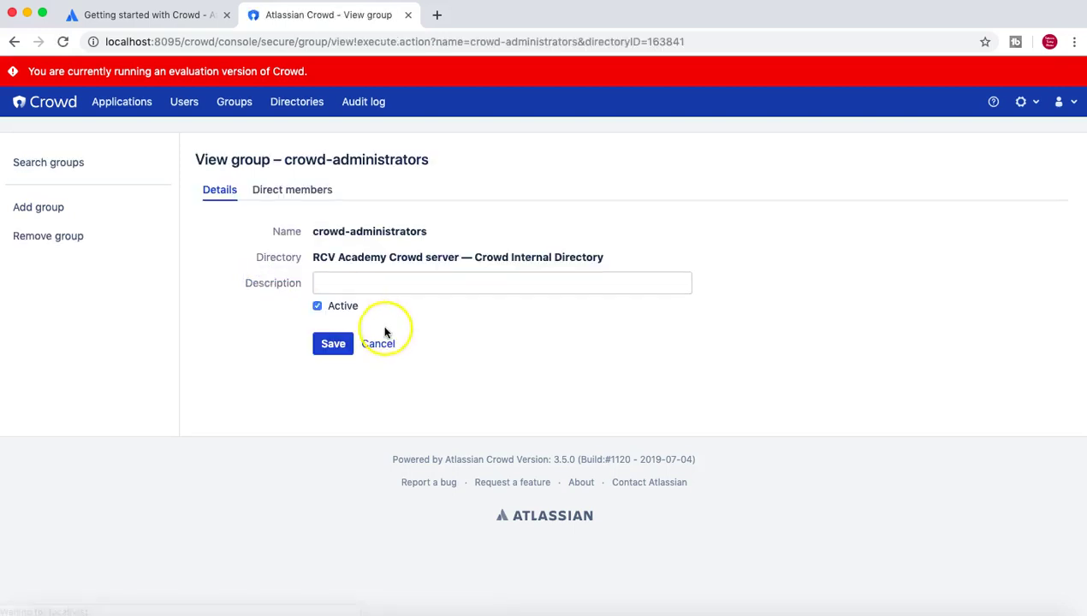
pyautogui.click(303, 189)
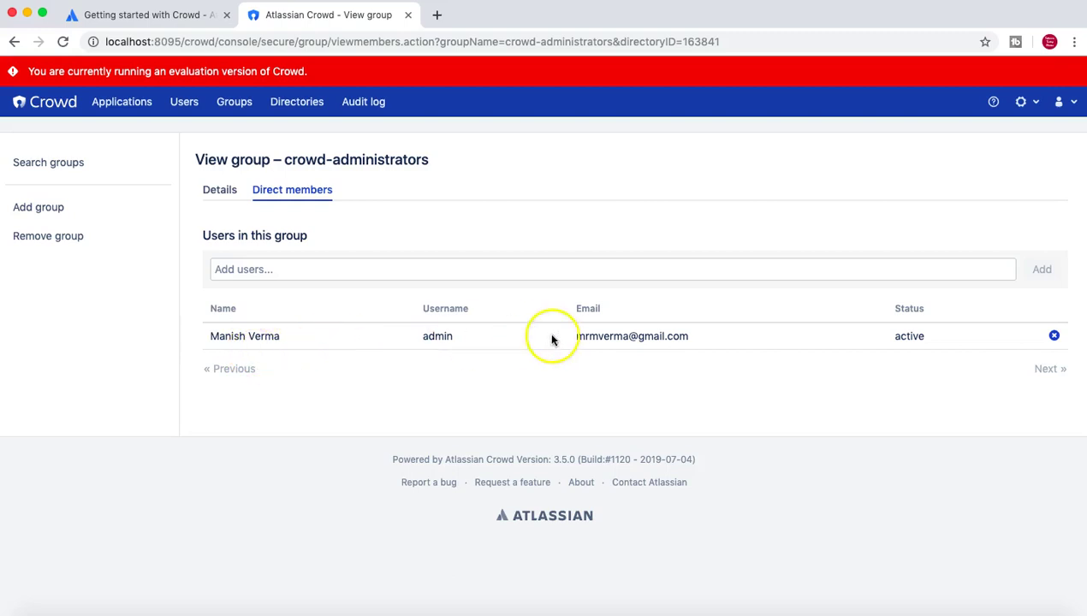
pyautogui.click(107, 119)
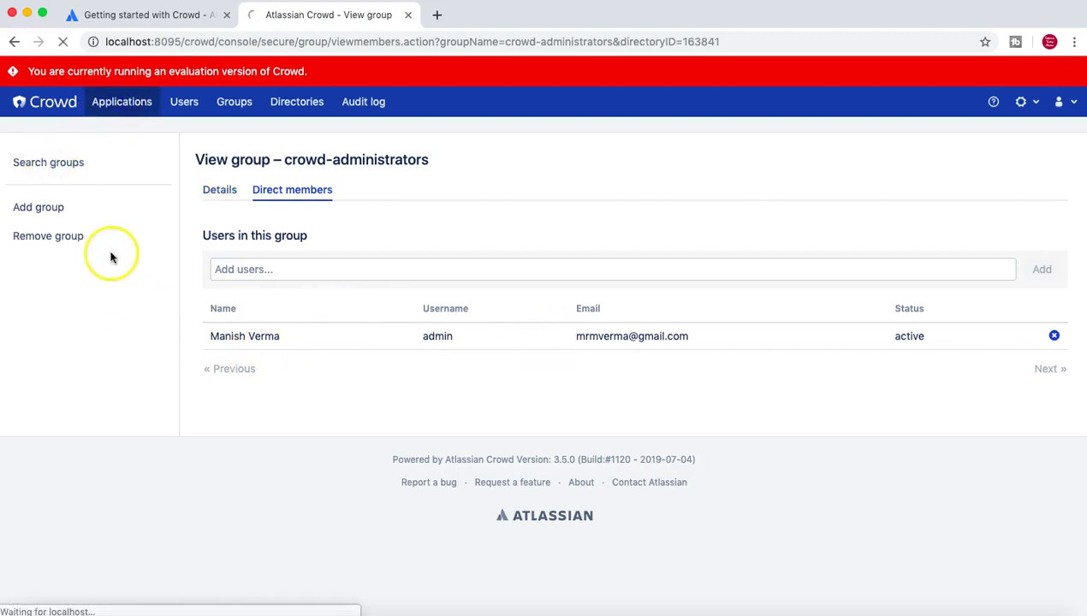